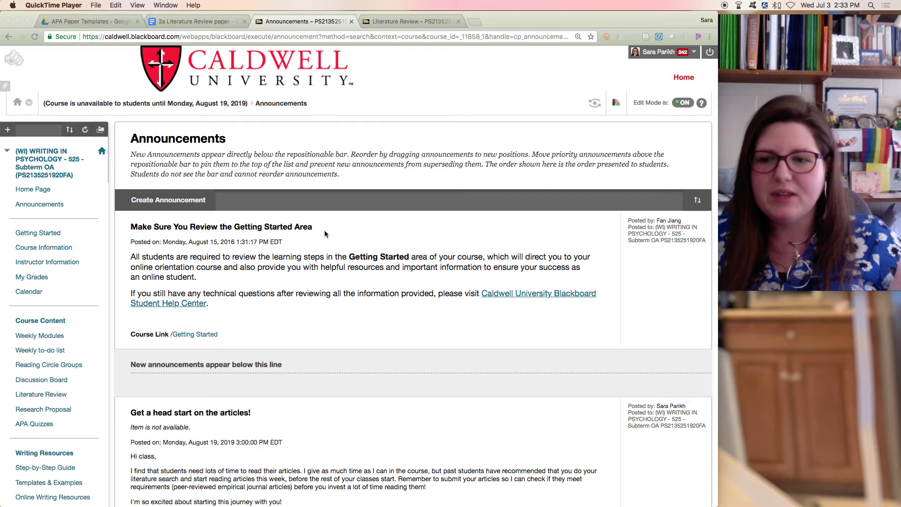
- Skim the Announcements page, then go to Weekly Modules under Course Content
scroll(325, 234, down, 5)
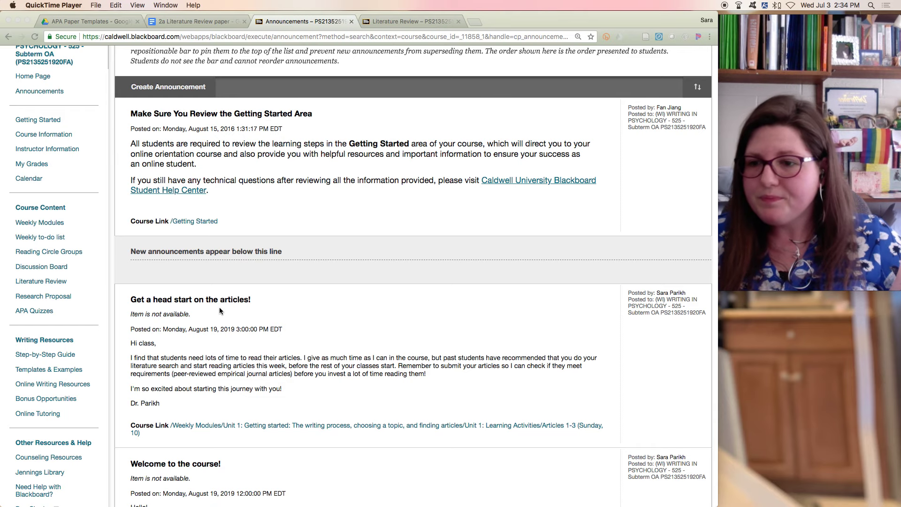
scroll(220, 309, up, 3)
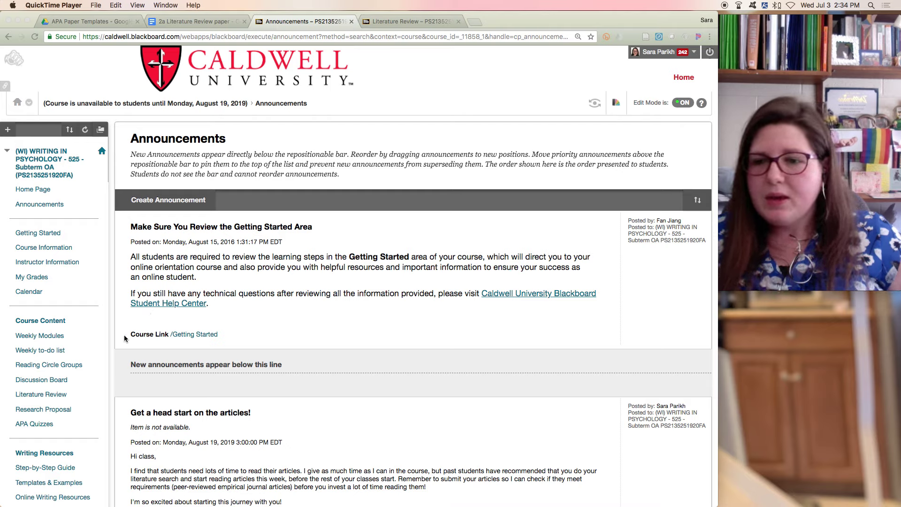
click(55, 338)
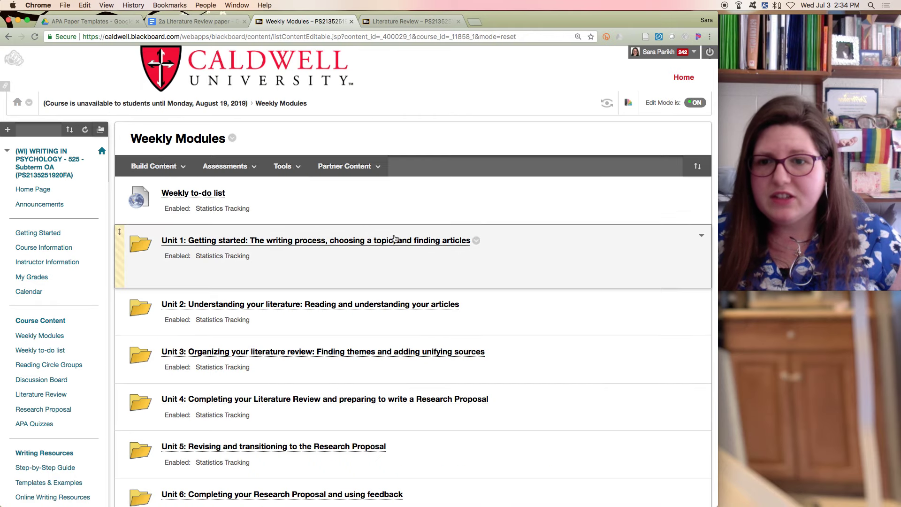
- Go through Unit 1: Getting started and Unit 1: Learning Activities to the Title page (Sunday, 10) assignment
click(386, 242)
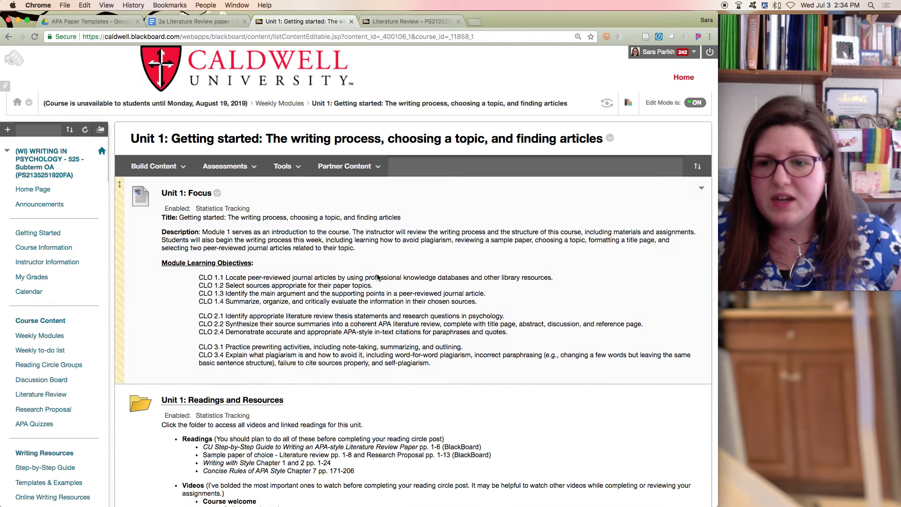
scroll(377, 277, down, 6)
scroll(375, 274, down, 2)
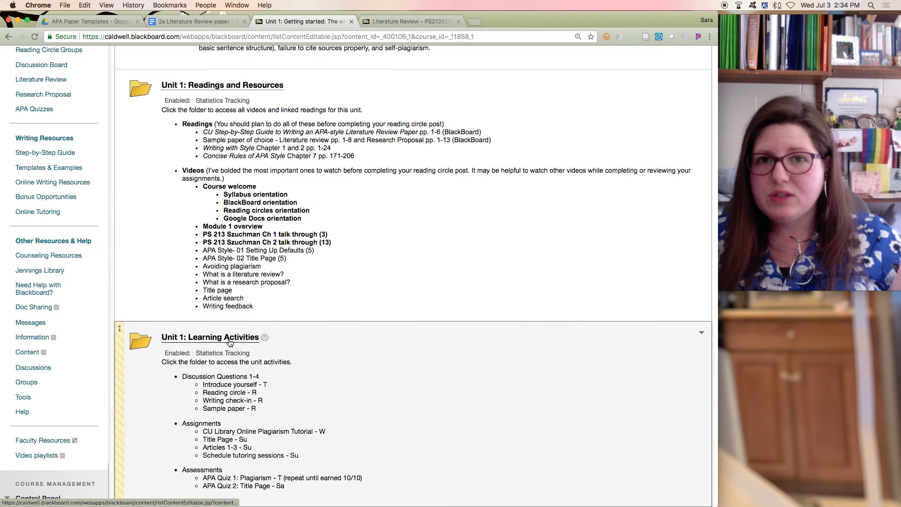
click(230, 341)
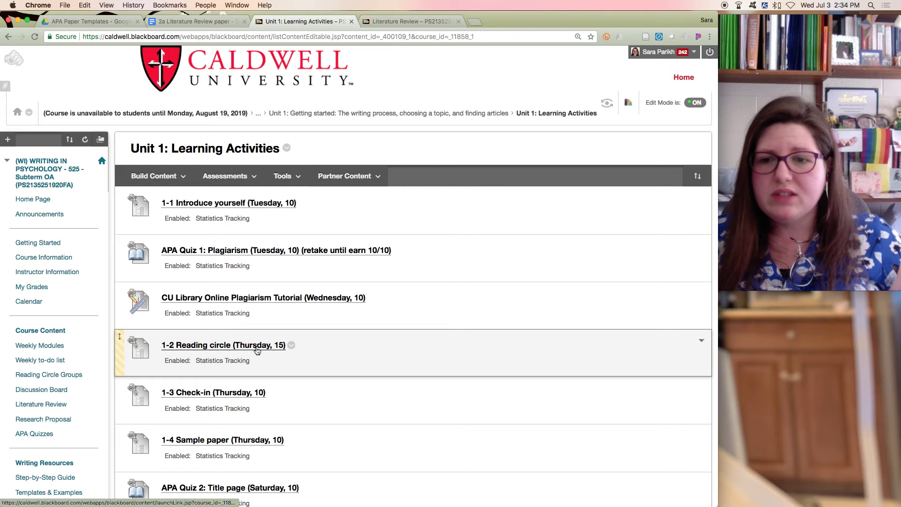
scroll(257, 351, down, 5)
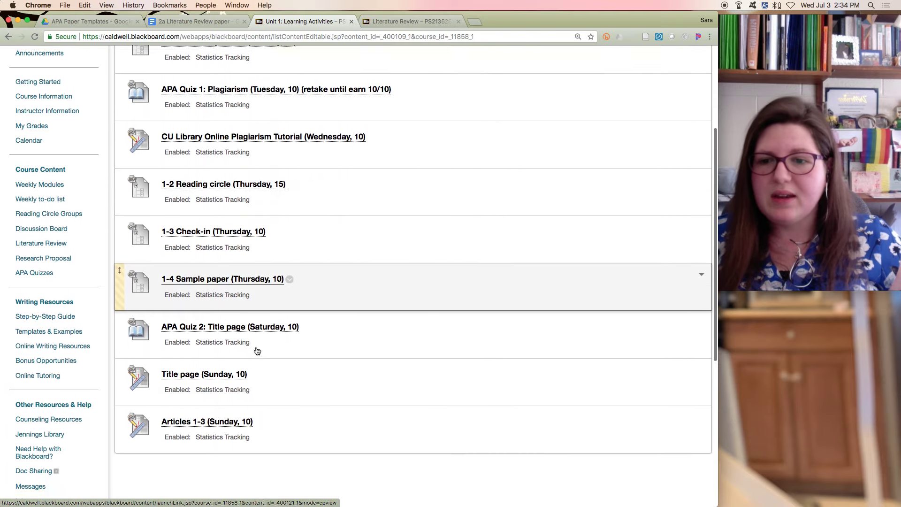
scroll(258, 351, up, 5)
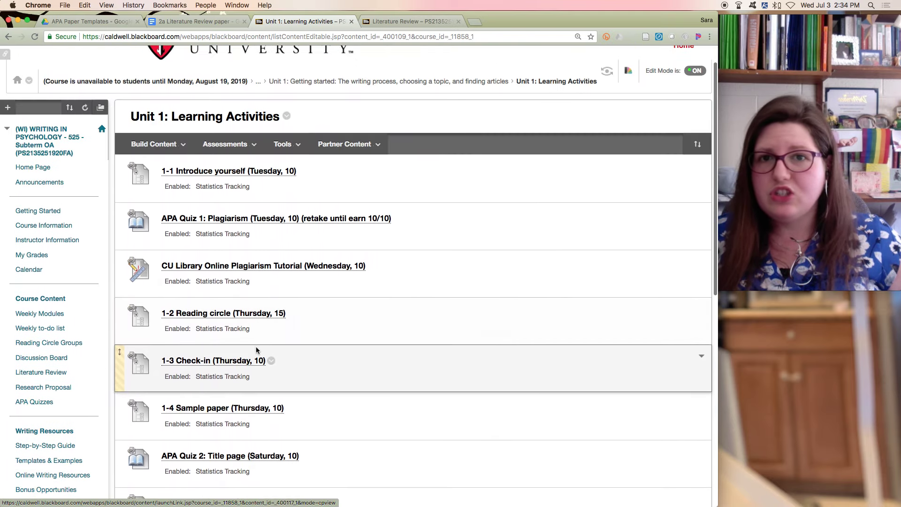
scroll(258, 350, down, 3)
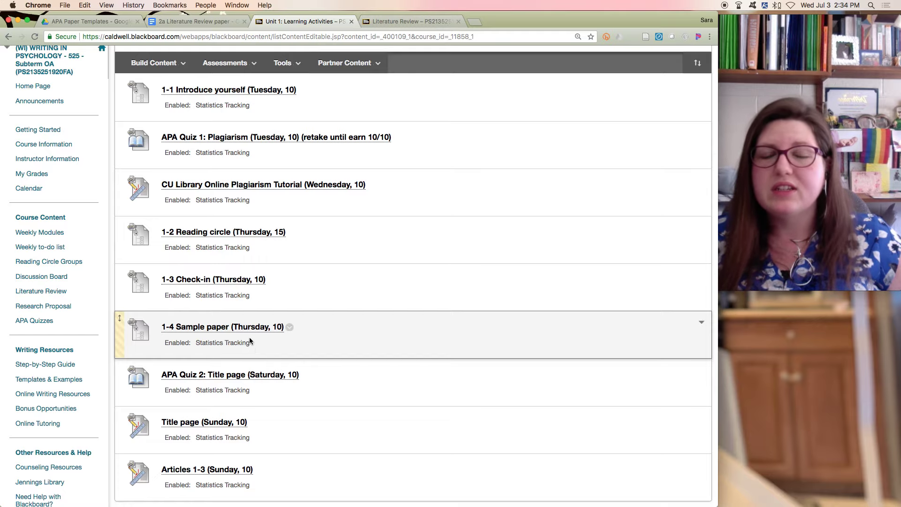
scroll(250, 339, down, 2)
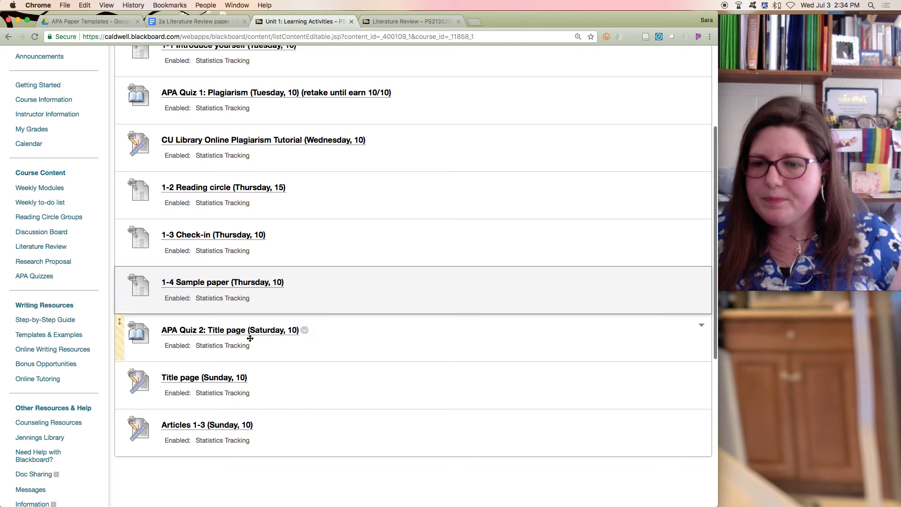
click(231, 377)
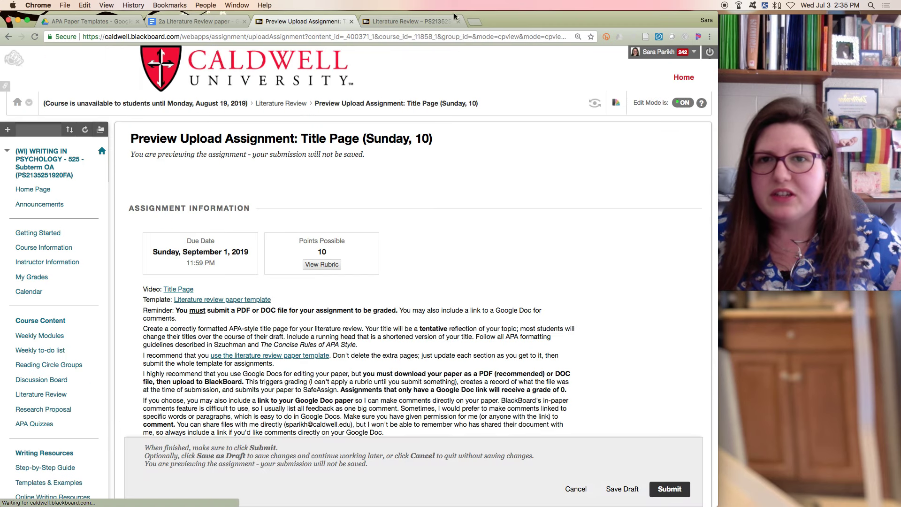
- Switch to the Literature Review tab, visit Research Proposal, then return to Literature Review
click(422, 22)
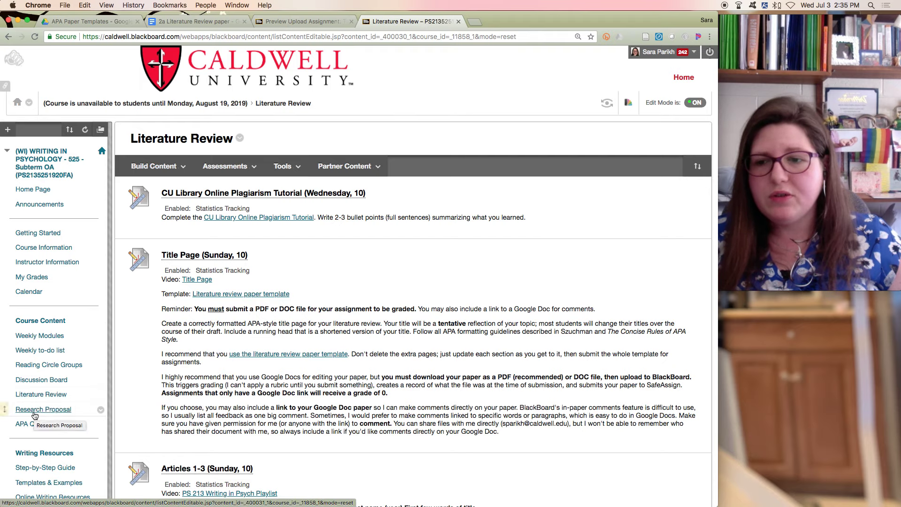
click(55, 398)
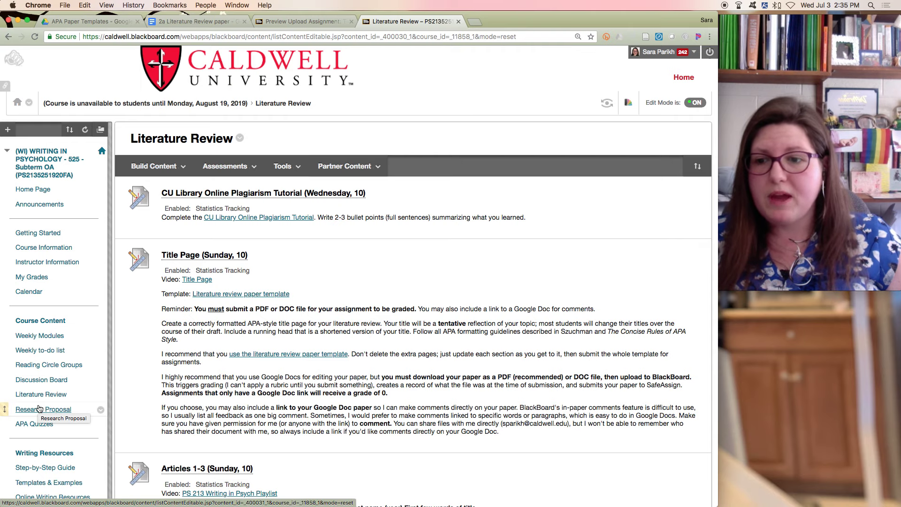
click(39, 408)
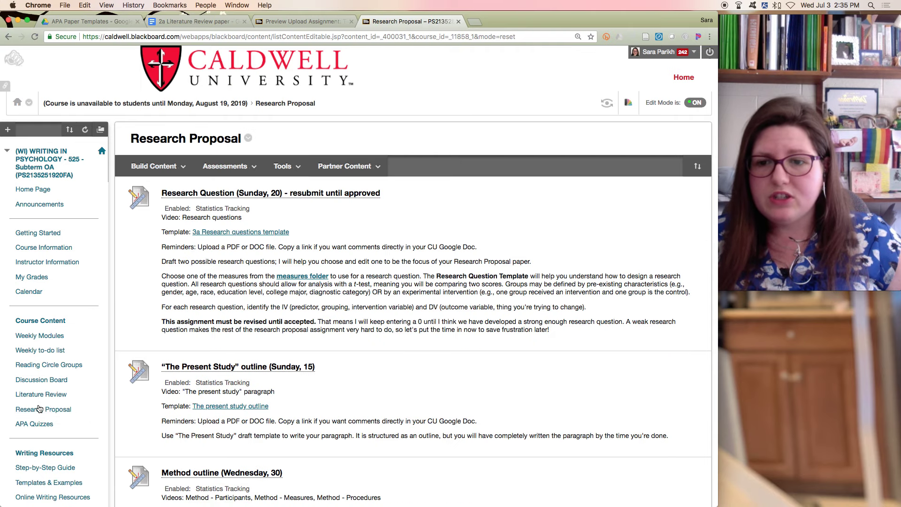
click(40, 395)
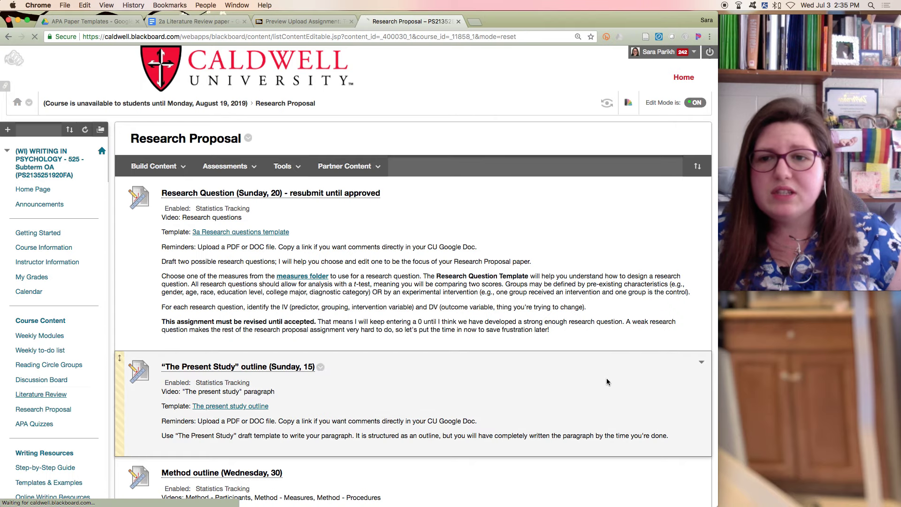
- Go back to Unit 1's learning activities, then follow the Literature review paper template link
click(331, 20)
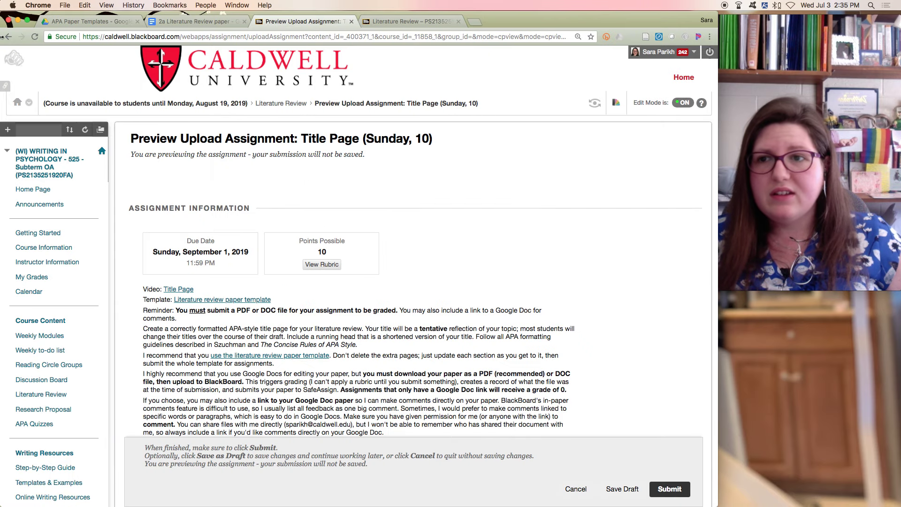
click(8, 38)
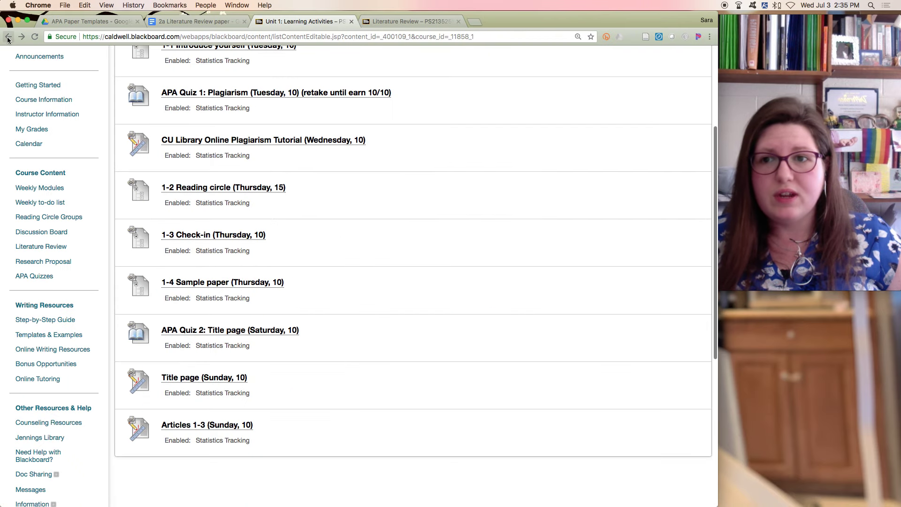
scroll(353, 202, up, 3)
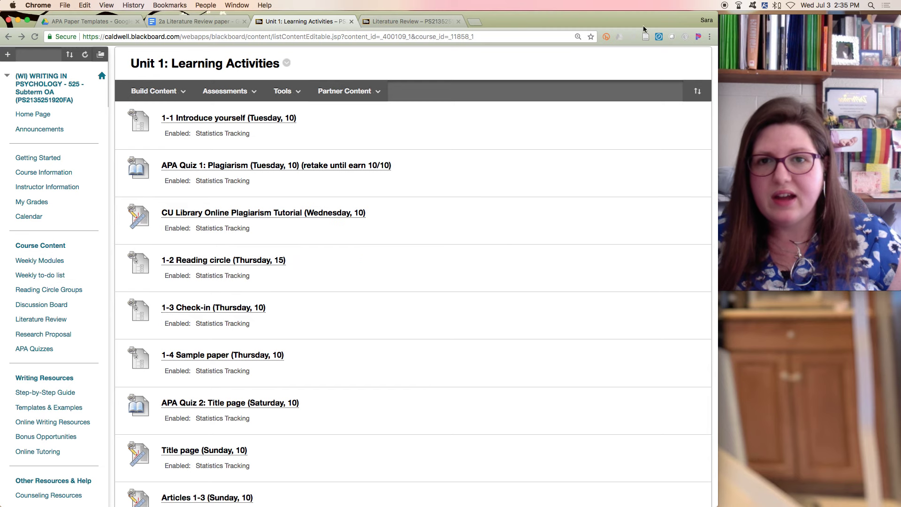
click(416, 22)
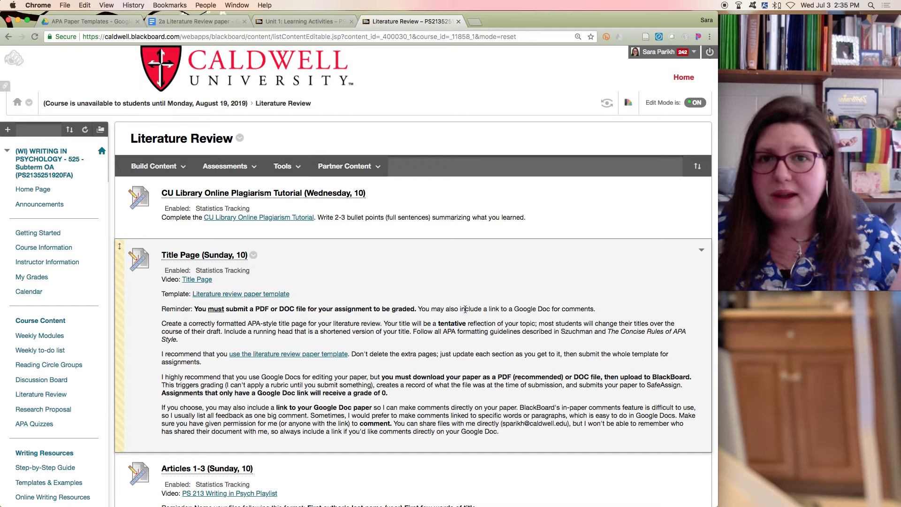
click(229, 296)
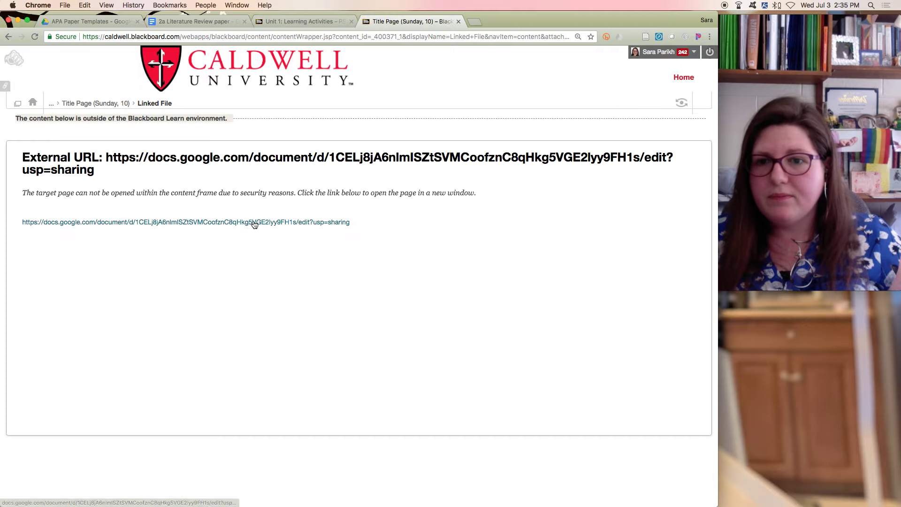
- Launch the template's external Google Docs URL in a new tab and switch to the 2a Literature Review paper
click(254, 223)
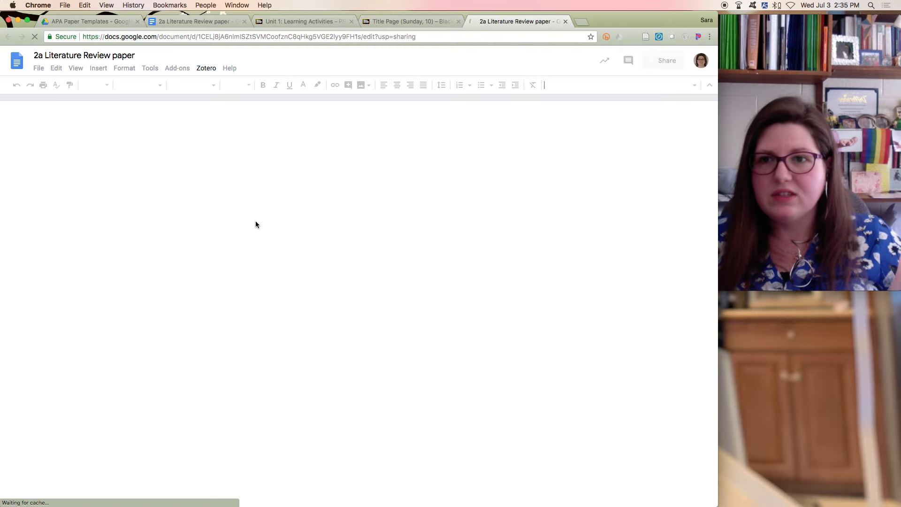
click(389, 22)
click(6, 36)
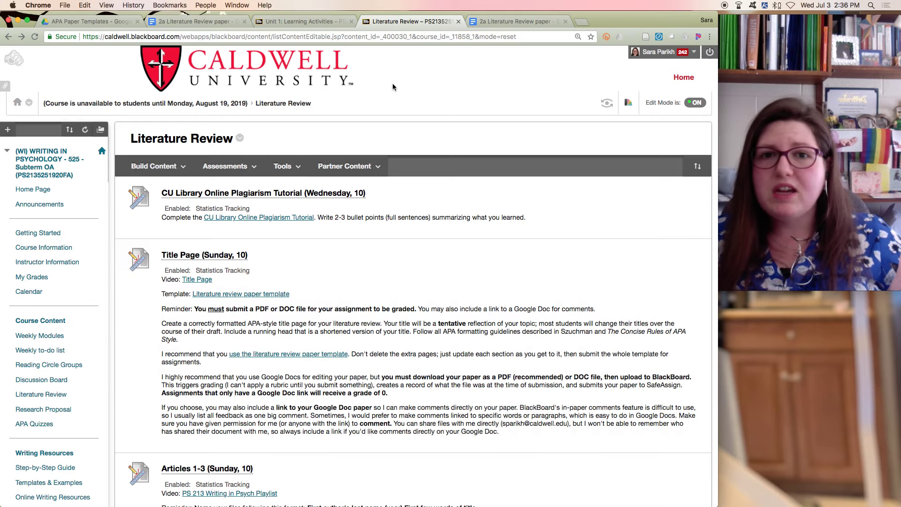
click(500, 26)
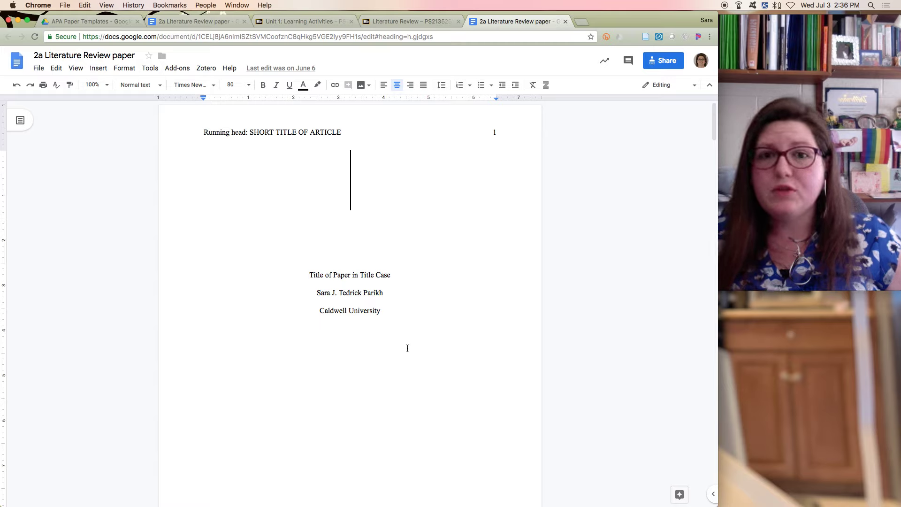
- Look over the template's File menu and running head without editing, then return to the Blackboard Literature Review tab
click(650, 65)
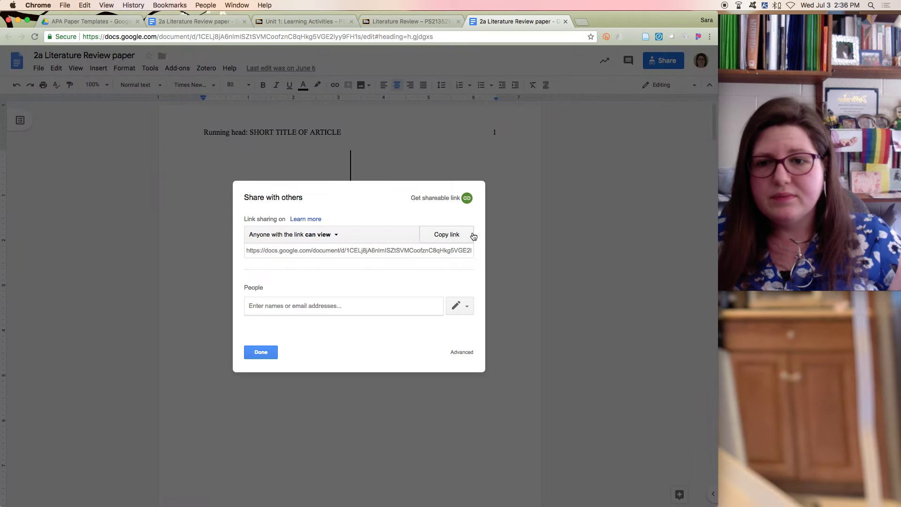
click(260, 356)
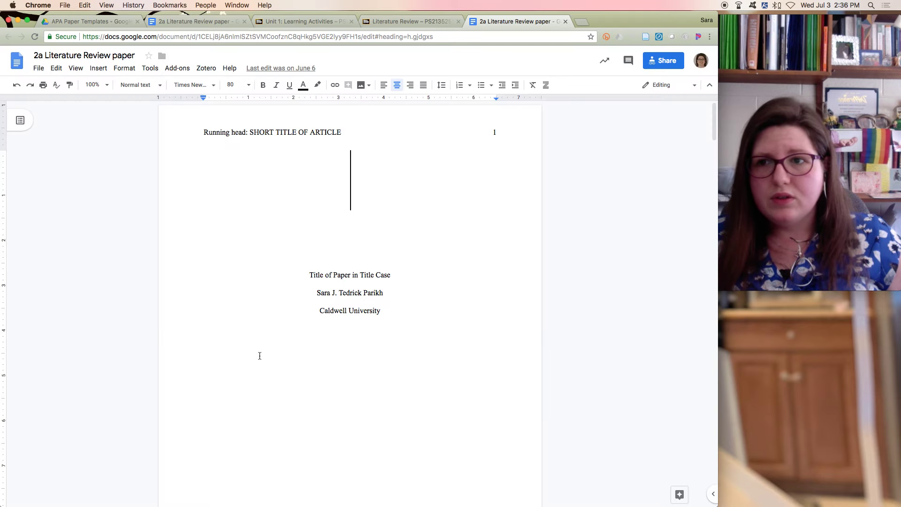
click(38, 68)
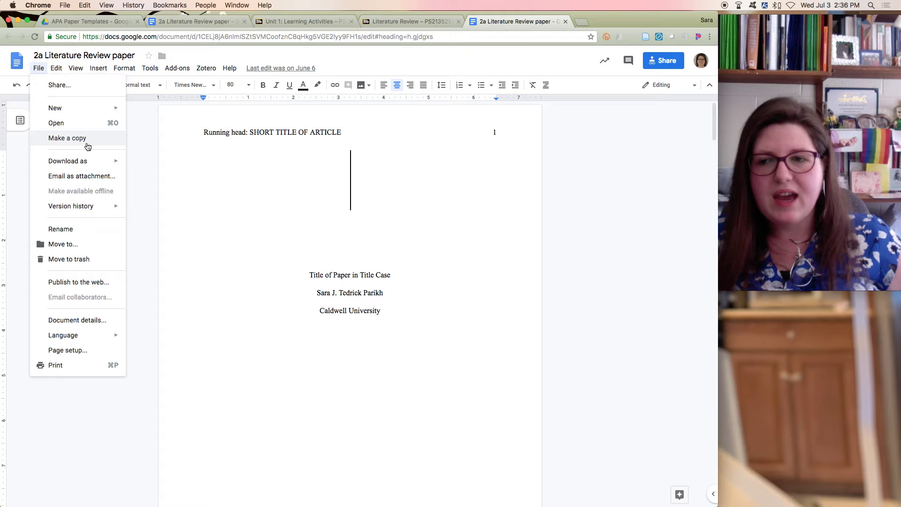
click(311, 137)
click(382, 325)
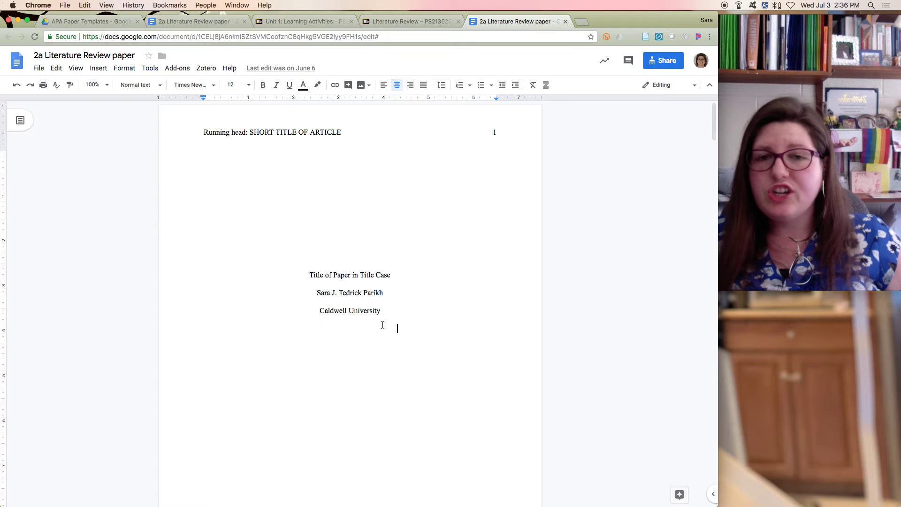
click(400, 21)
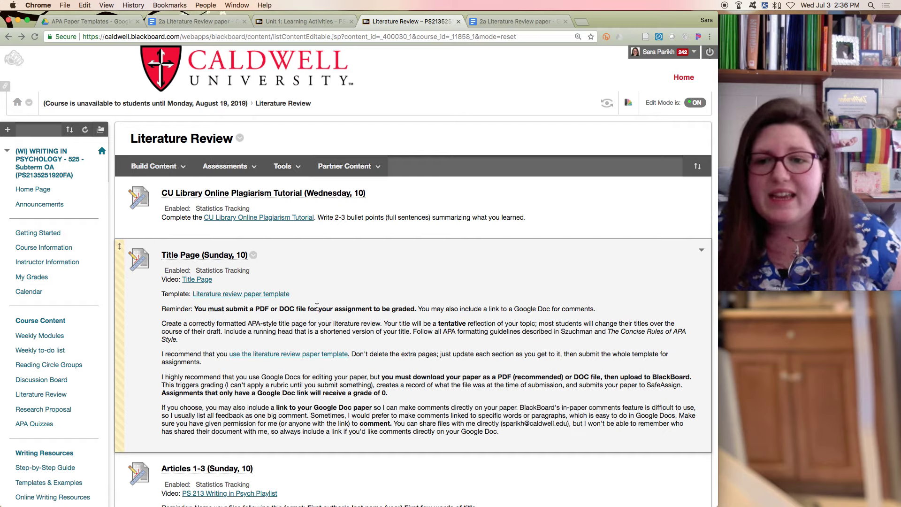
- Highlight the Literature Review reminder about including a Google Doc link
drag(459, 309, 583, 309)
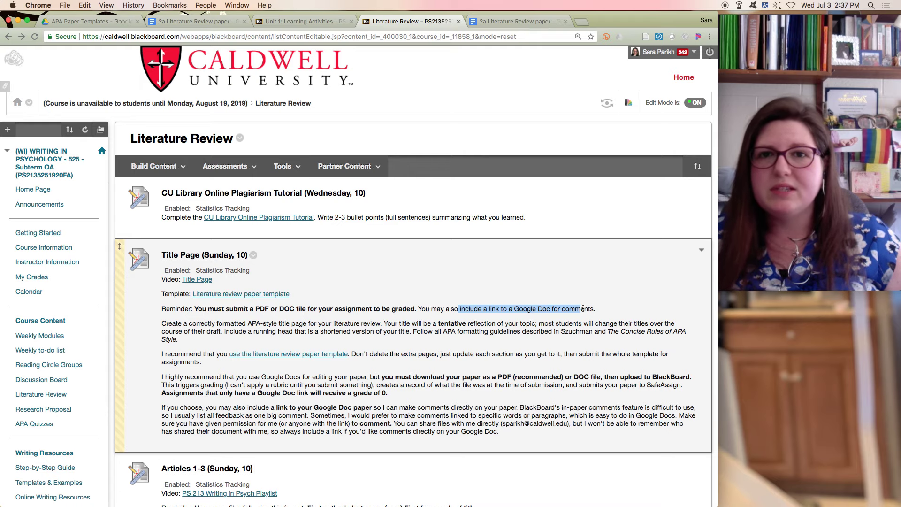
click(491, 20)
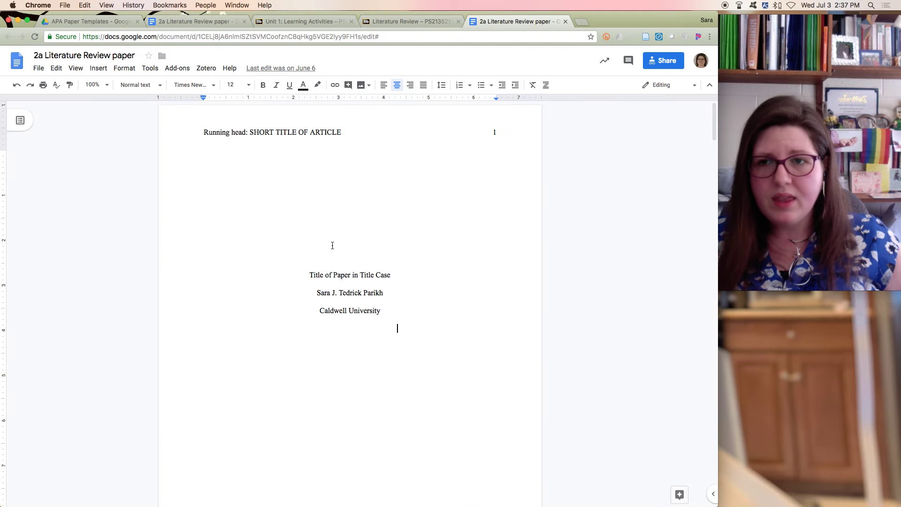
click(393, 21)
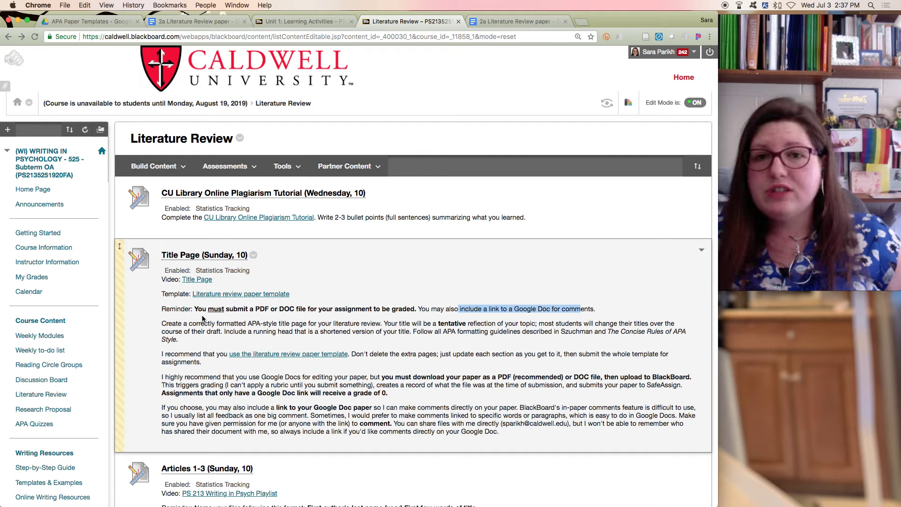
- Show the File > Download as formats in the 2a Literature Review paper Google Doc
click(520, 20)
click(39, 68)
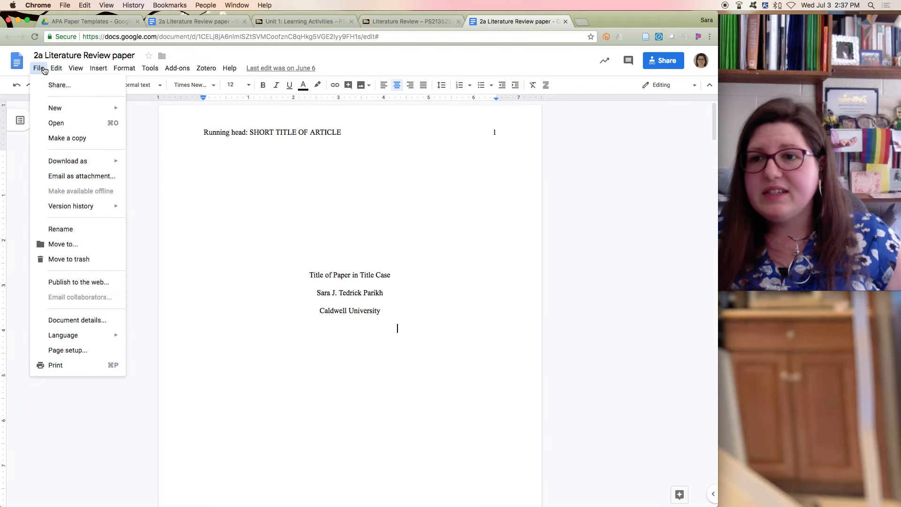
mouse_move(68, 163)
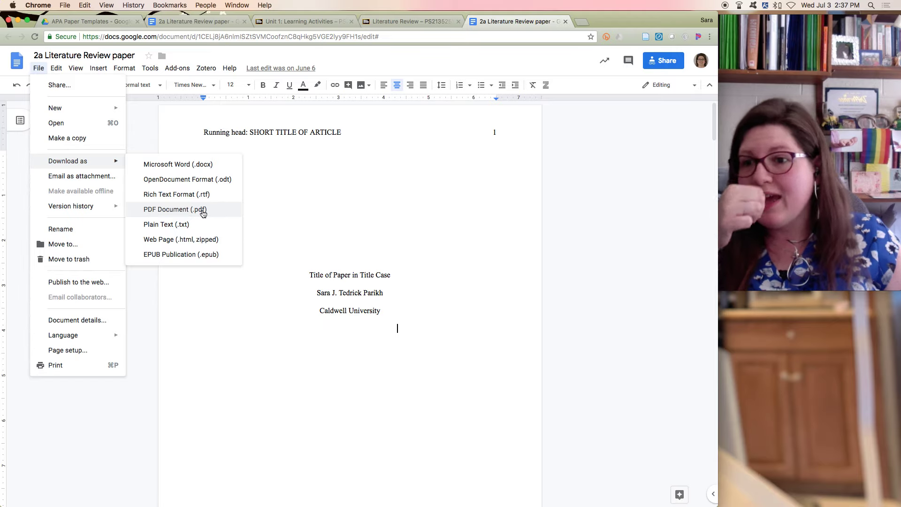
- Leave the Download as menu unused and return to the Blackboard Literature Review tab
click(422, 21)
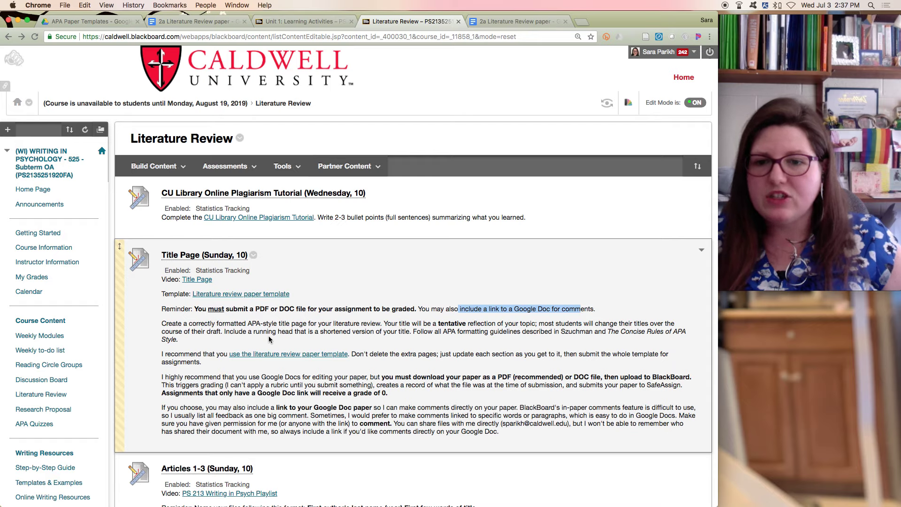
click(162, 320)
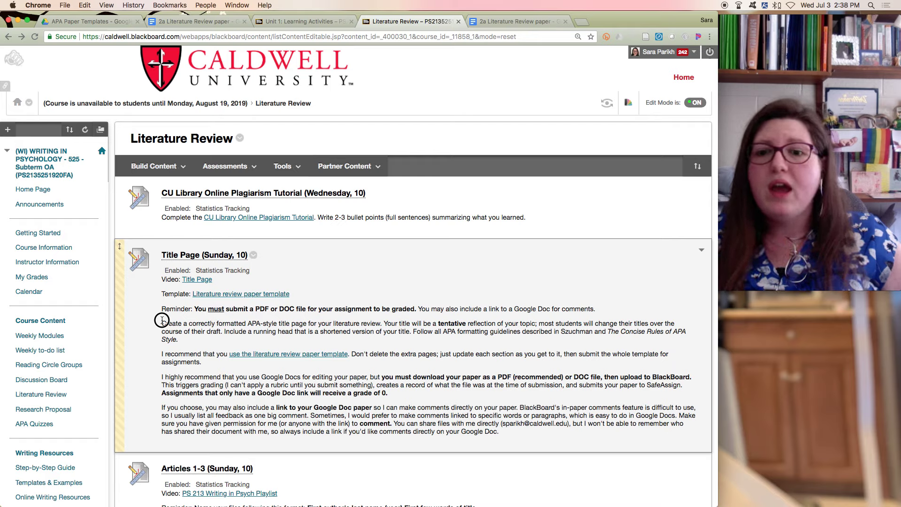
drag(162, 320, 385, 323)
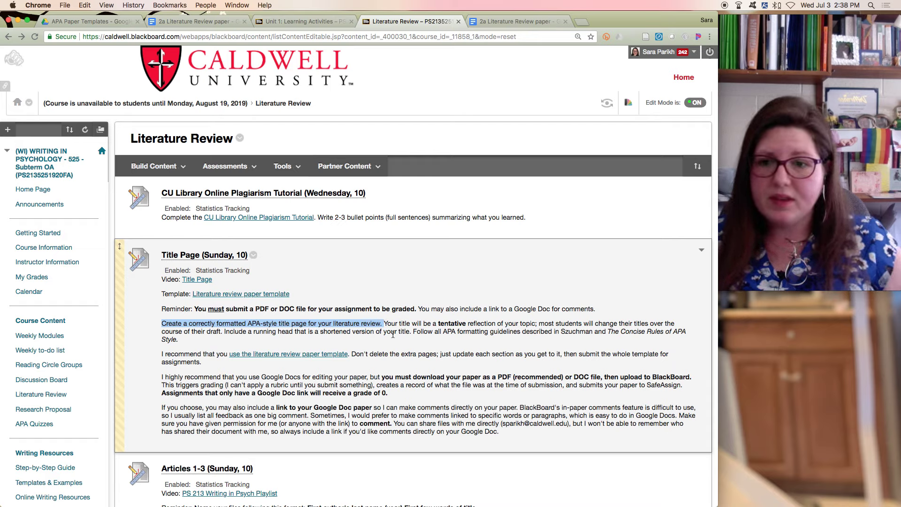
click(385, 323)
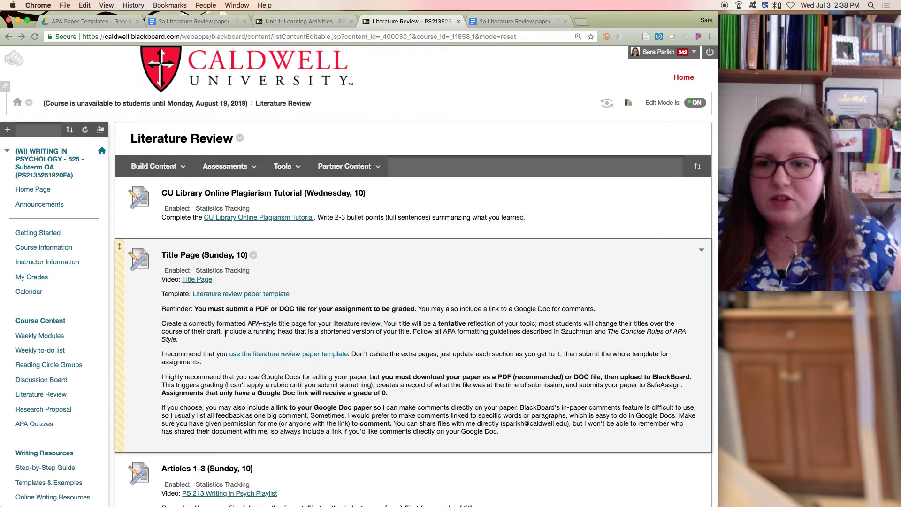
drag(225, 331, 412, 332)
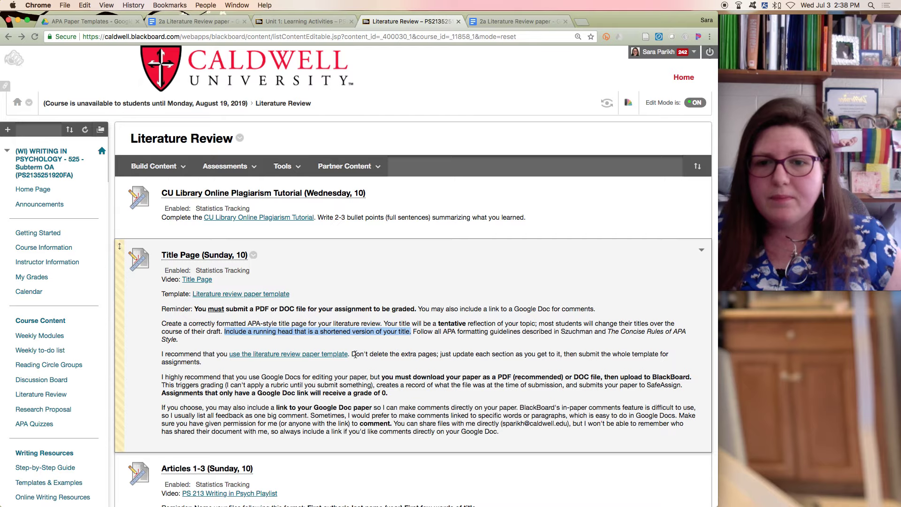
drag(353, 354, 353, 362)
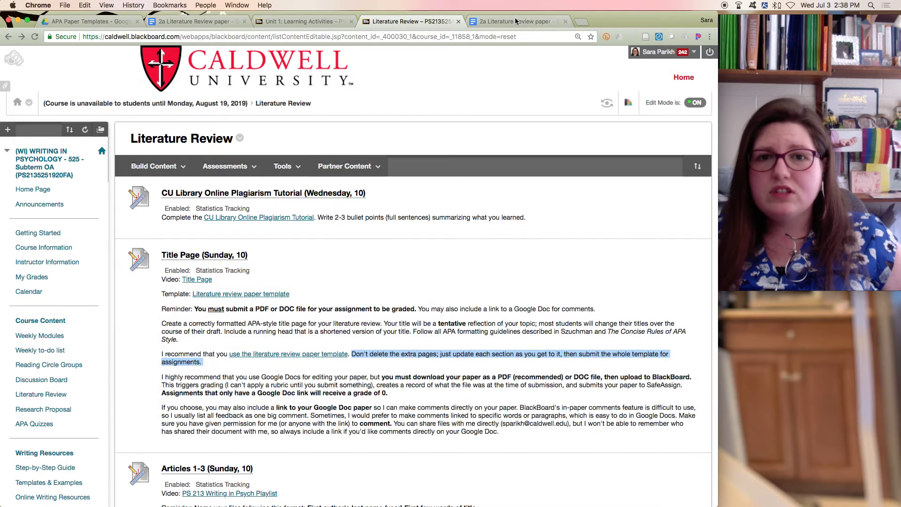
- Scroll the template down to page 8 and back to the top, then return to Blackboard and clear the highlight
click(514, 20)
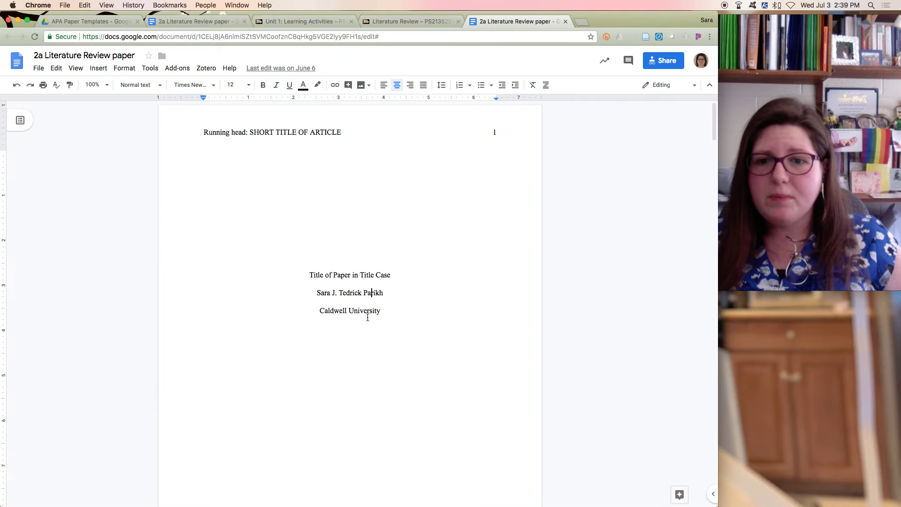
scroll(367, 318, down, 20)
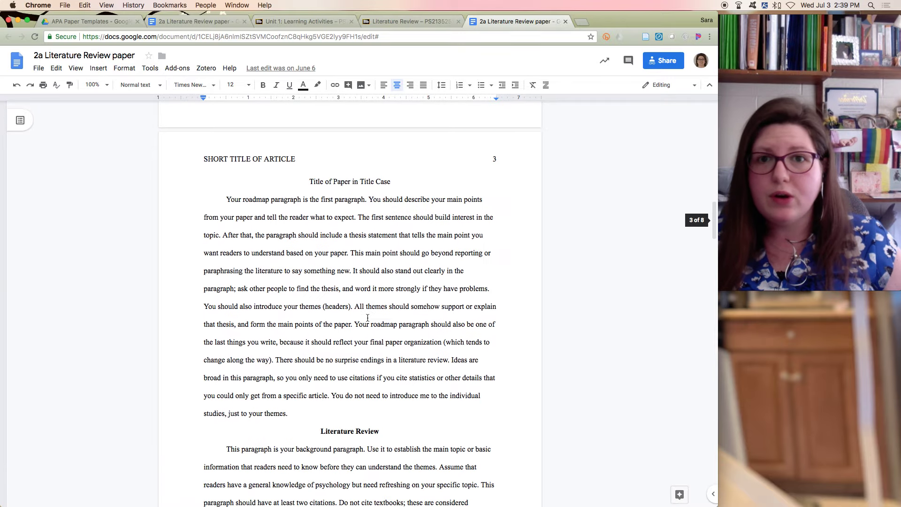
scroll(367, 318, down, 20)
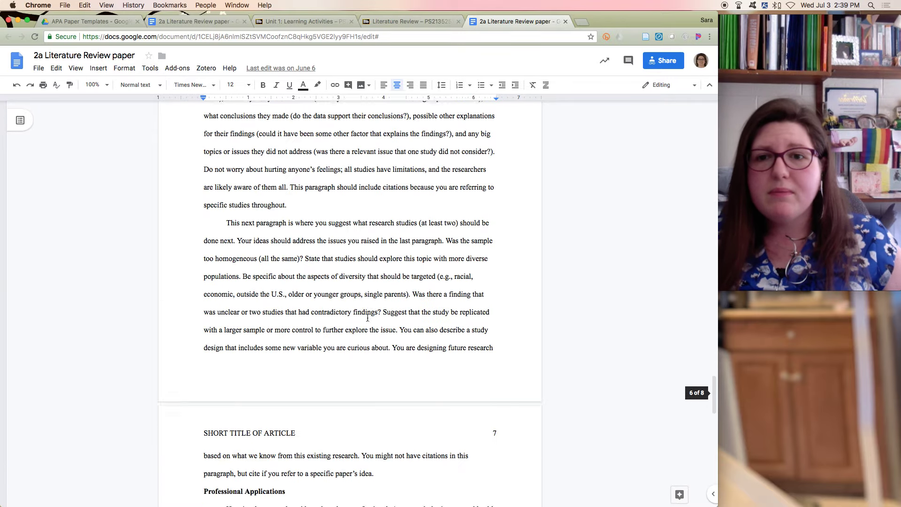
scroll(367, 318, down, 20)
scroll(367, 318, up, 5)
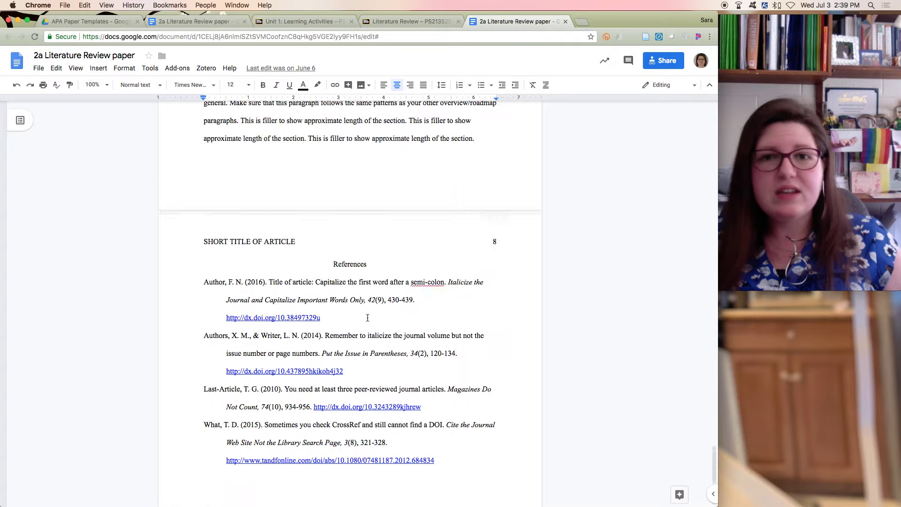
scroll(368, 318, up, 20)
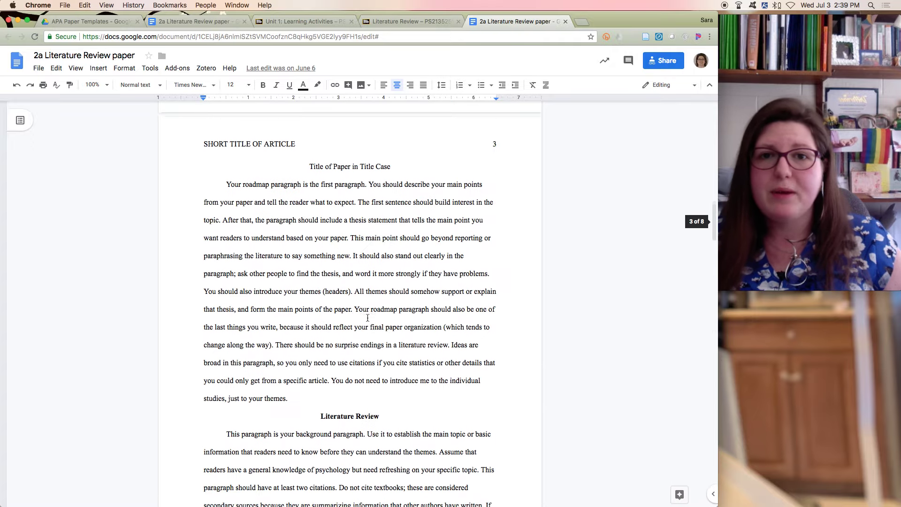
scroll(367, 318, up, 15)
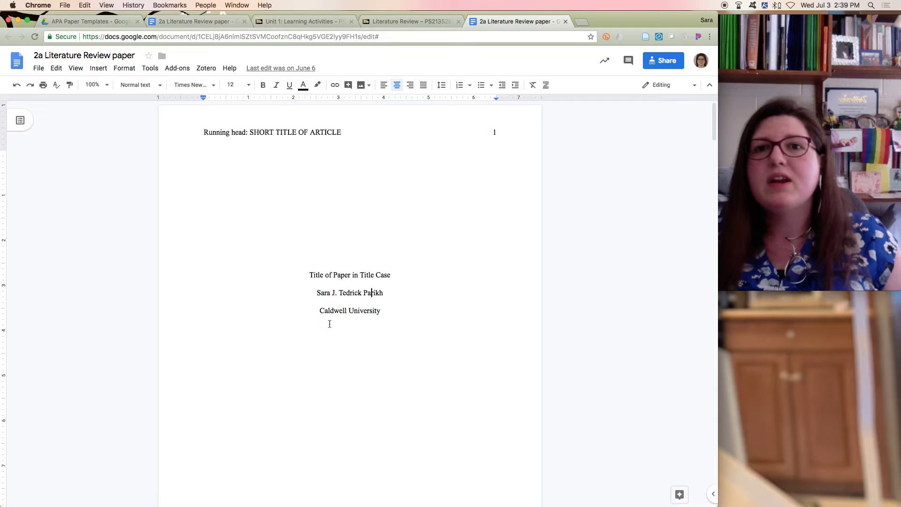
click(399, 21)
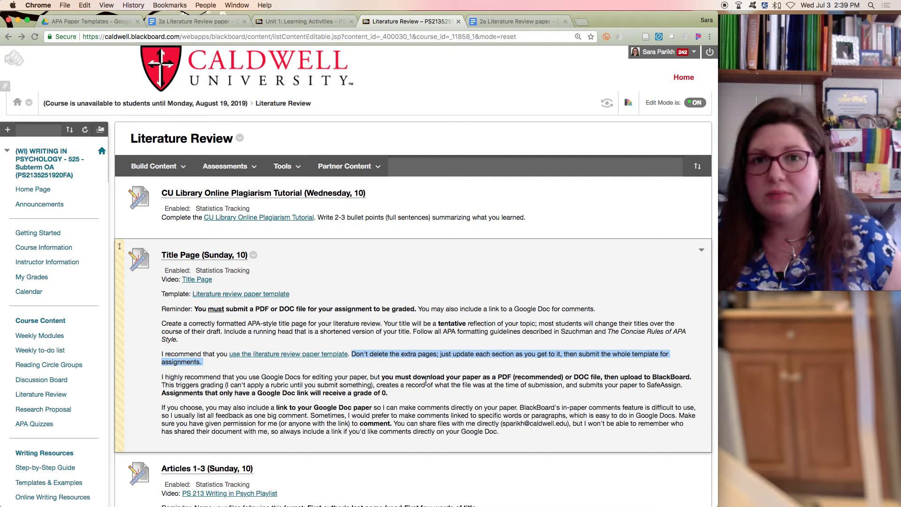
click(376, 380)
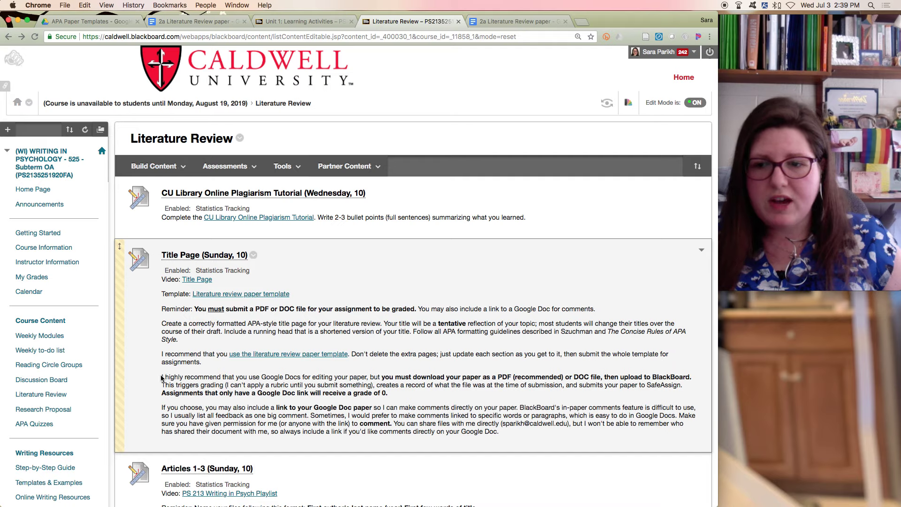
drag(163, 374, 397, 393)
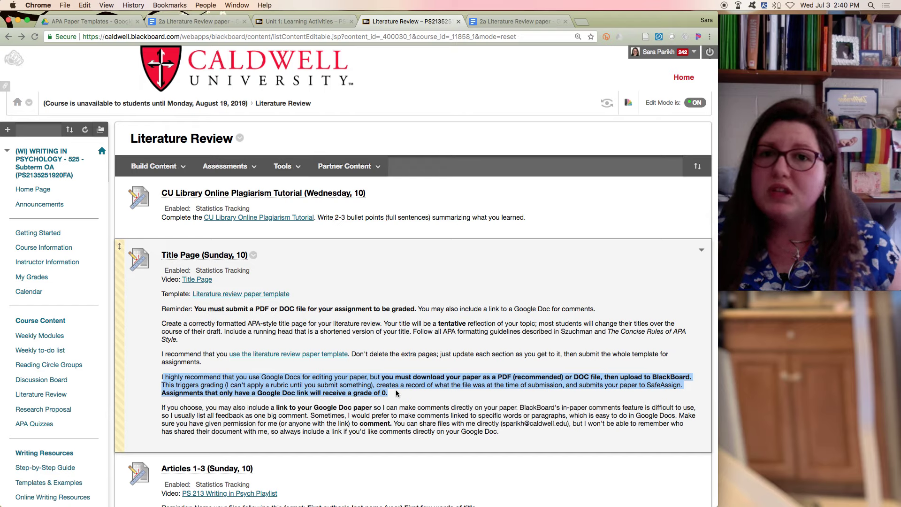
click(279, 422)
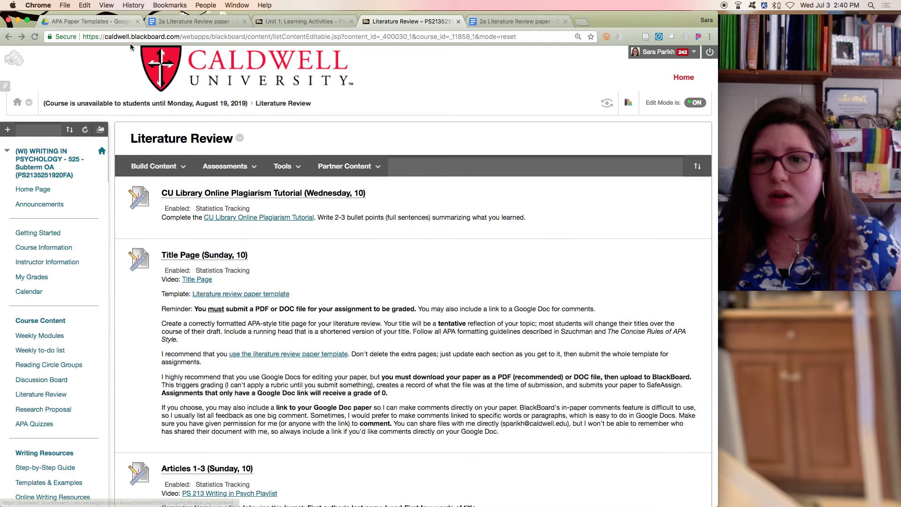
- Select the 2a Literature Review paper in Drive's APA Paper Templates folder, then switch to its open Docs tab
click(112, 23)
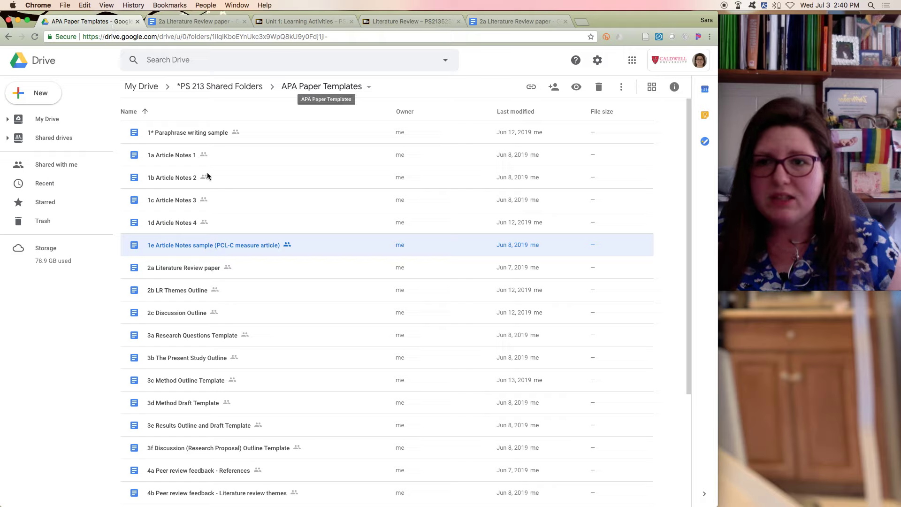
click(198, 273)
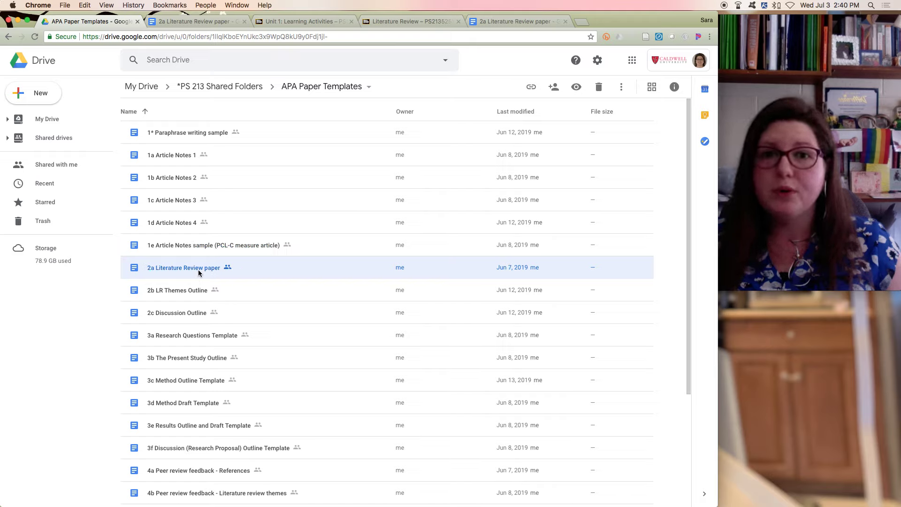
click(505, 21)
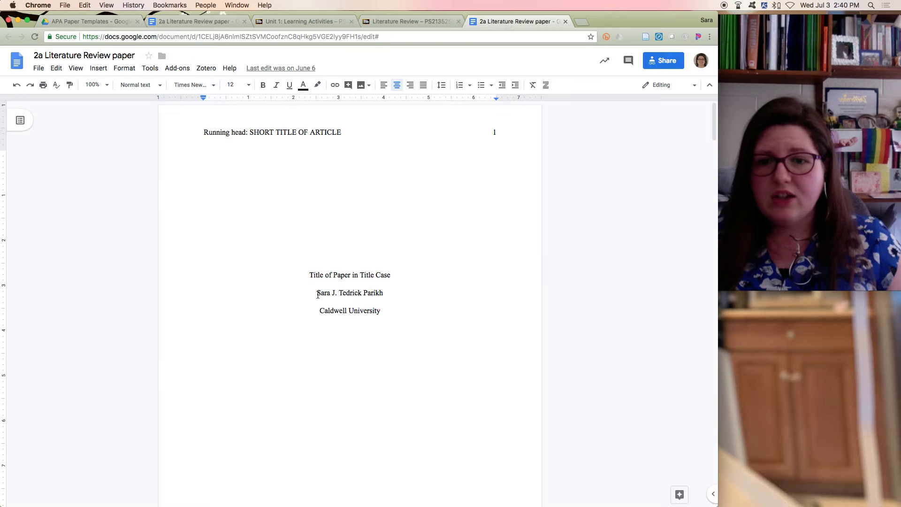
- Retype the author line as the author's full name without the middle initial, leaving Caldwell University unchanged
drag(318, 294, 386, 291)
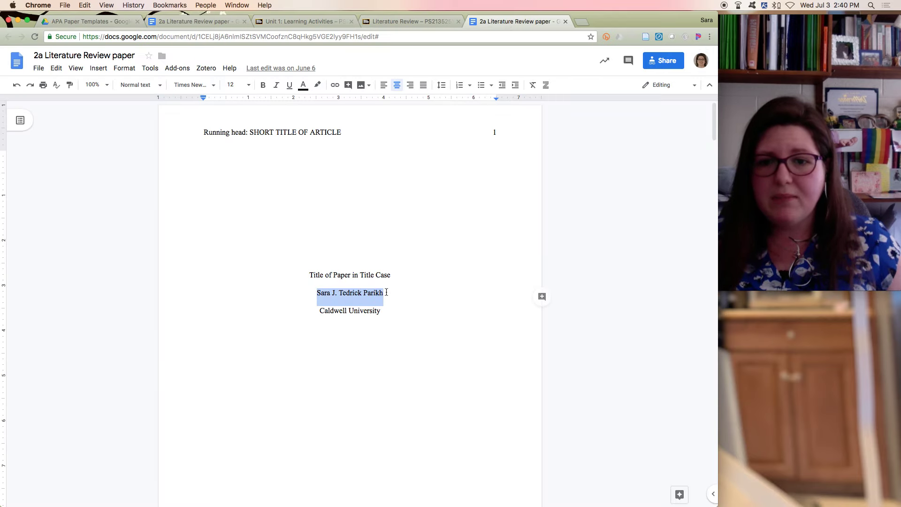
text(S)
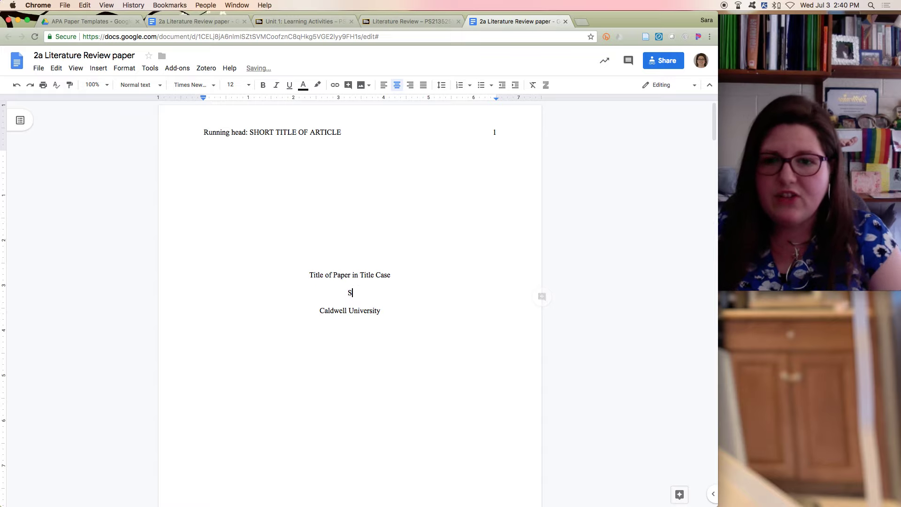
text(ara Tedrick Parikh)
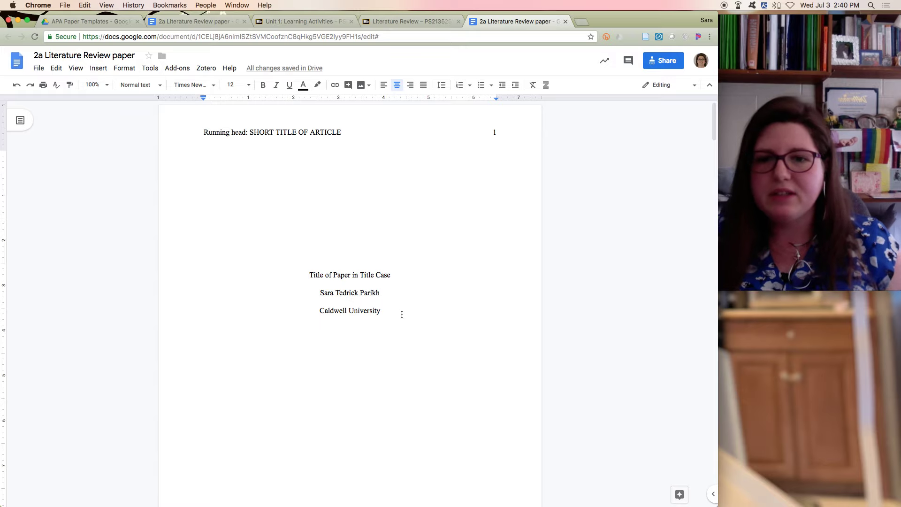
drag(396, 311, 317, 310)
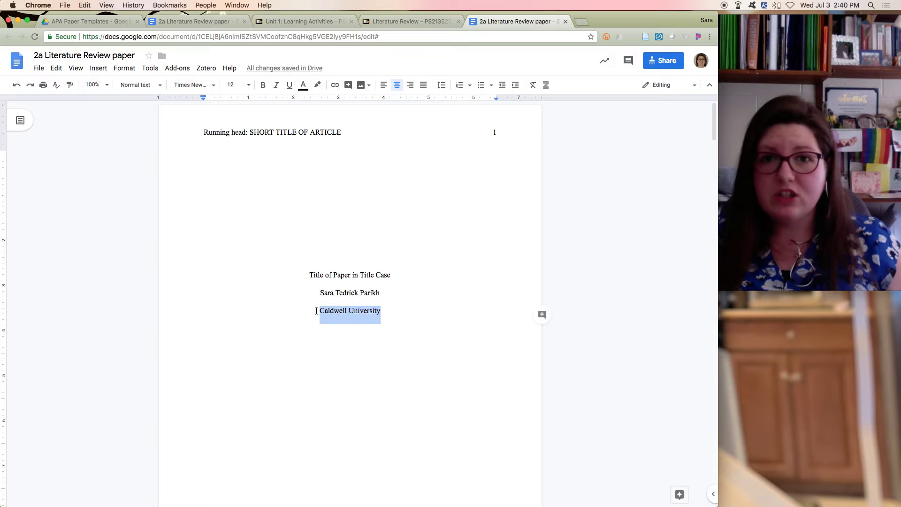
click(341, 317)
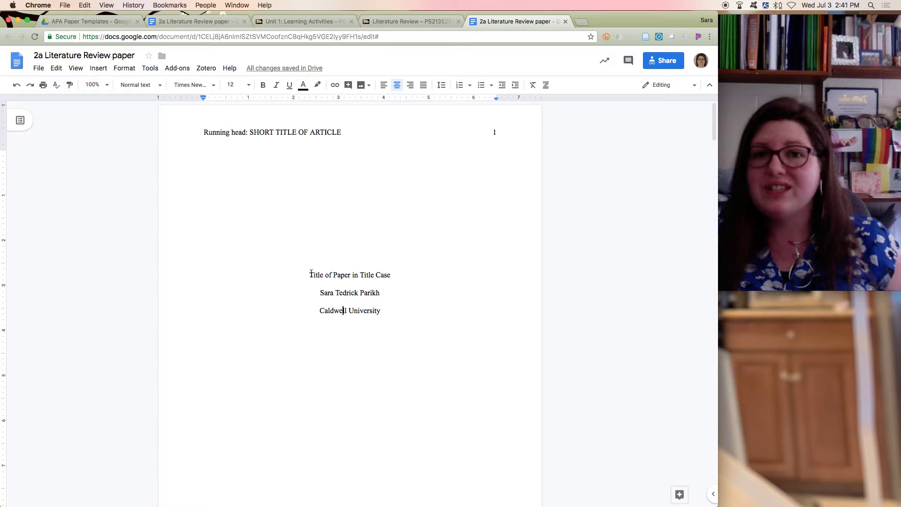
drag(311, 274, 396, 272)
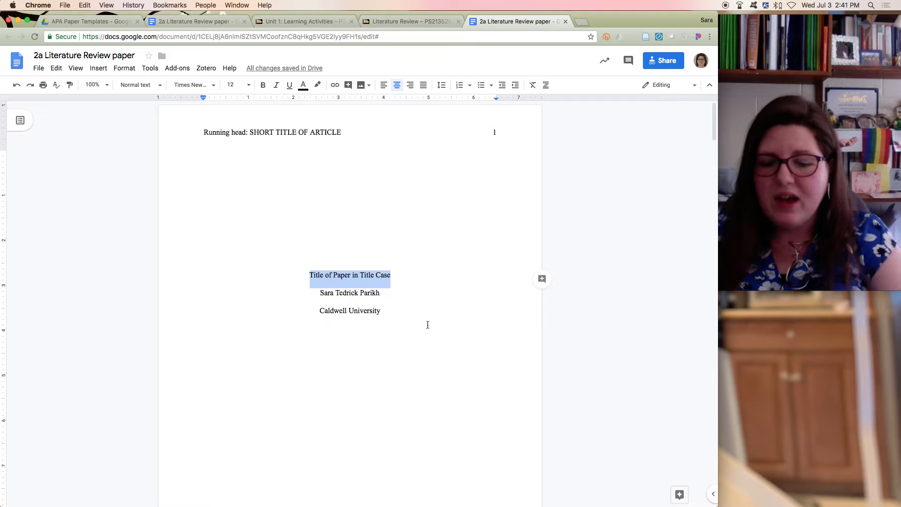
- Type 'Memorial Tattoos as Meaning-Making Process in Grief' over the placeholder paper title
text(Me)
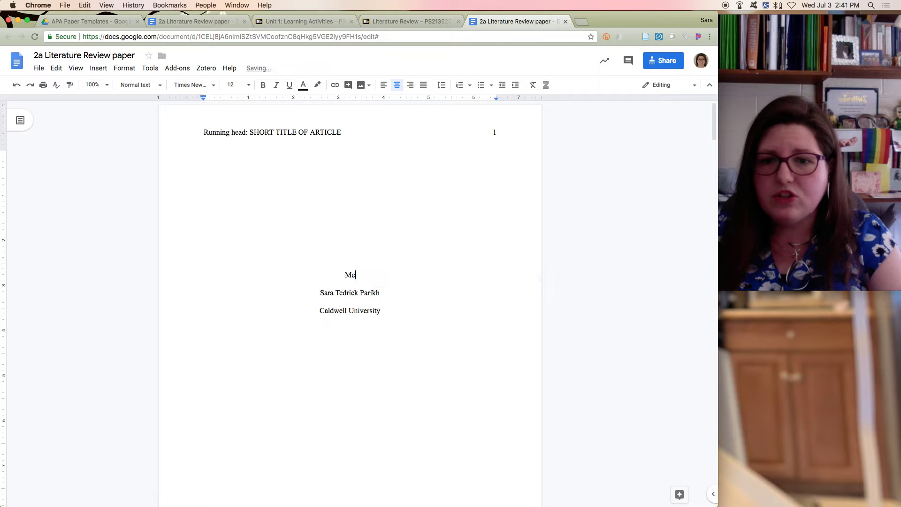
text(morial Tattoos )
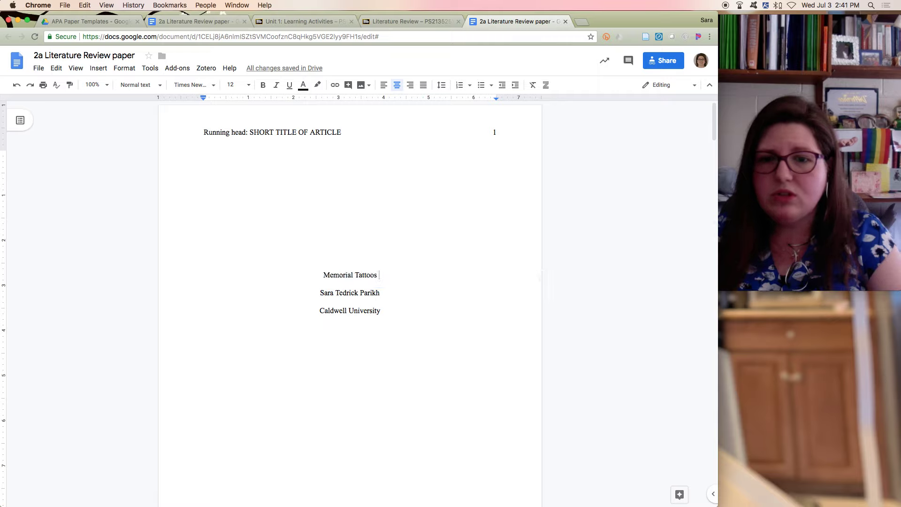
text(as Mea)
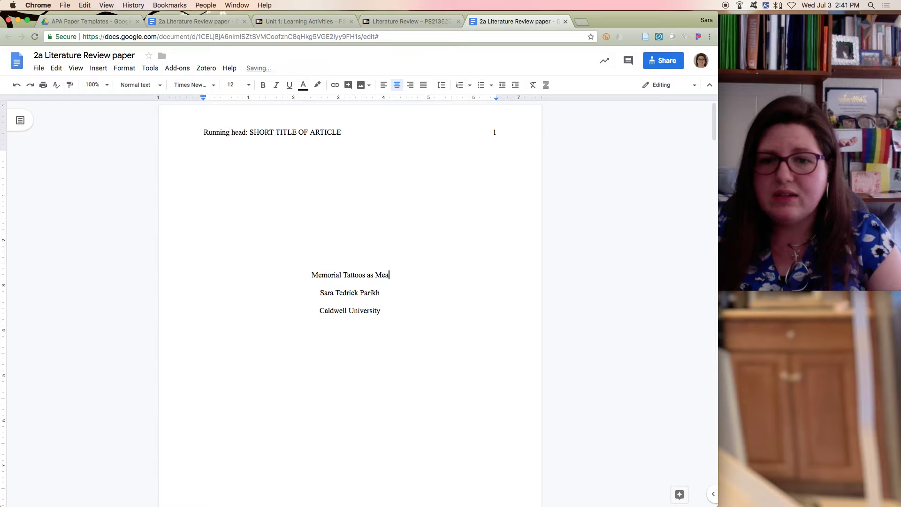
text(ning-Making )
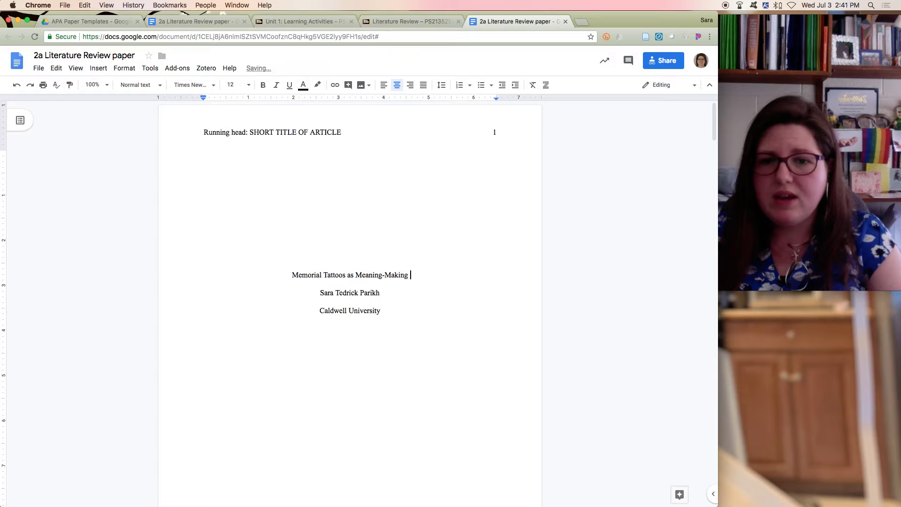
text(Process in )
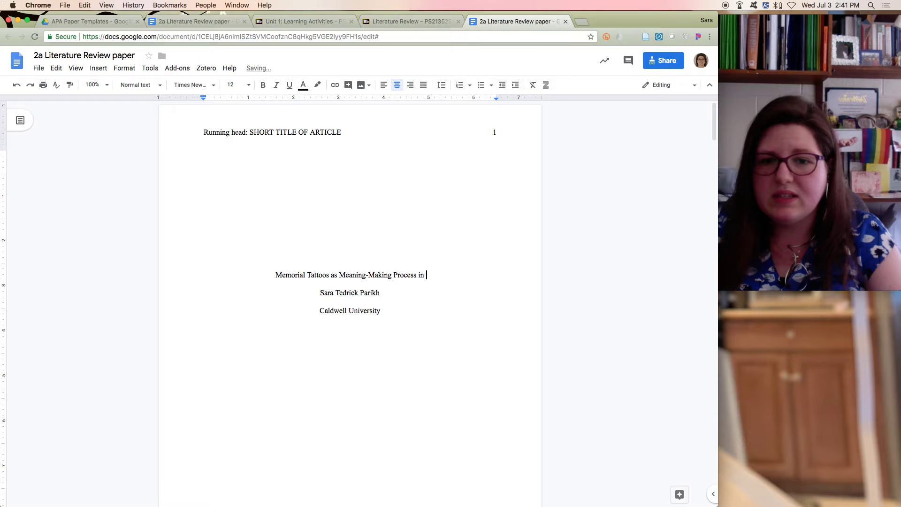
text(Grief)
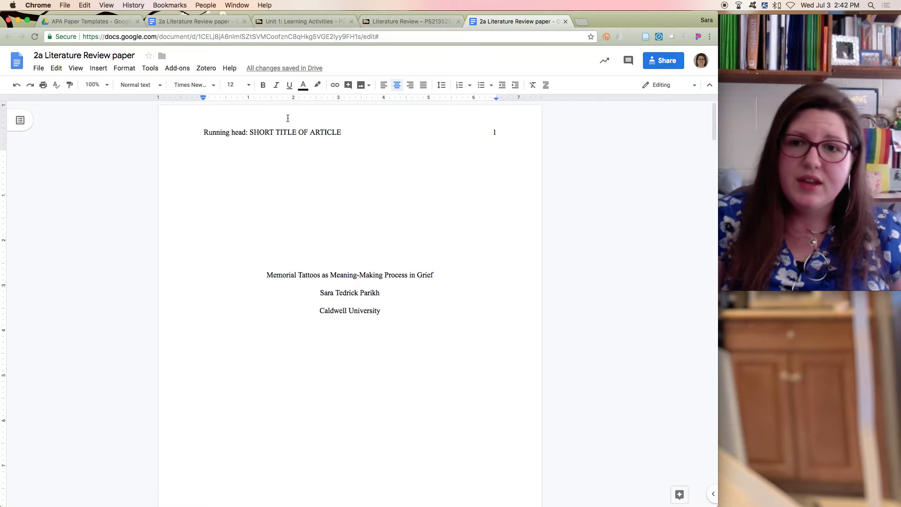
- Select the SHORT TITLE OF ARTICLE placeholder after 'Running head:' in the header
drag(249, 131, 341, 132)
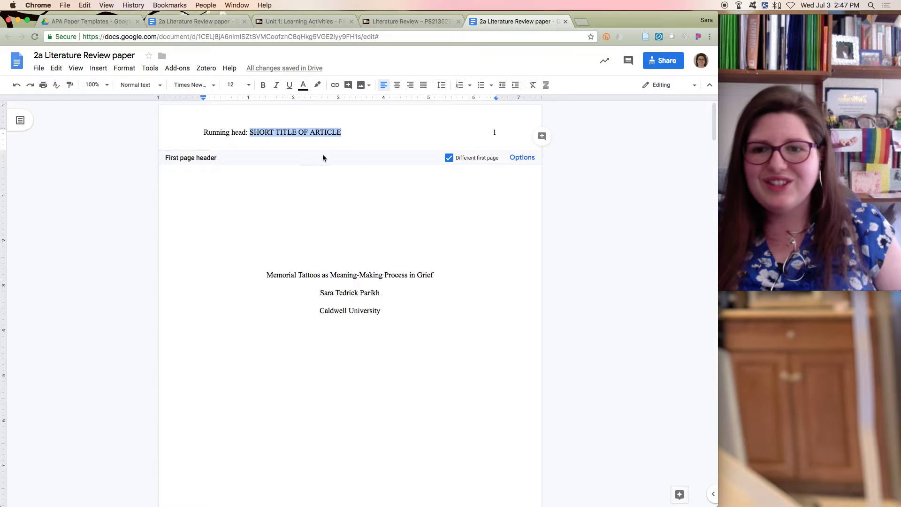
- Leave the header and select the paper's title line in the page body
click(267, 275)
drag(266, 275, 435, 274)
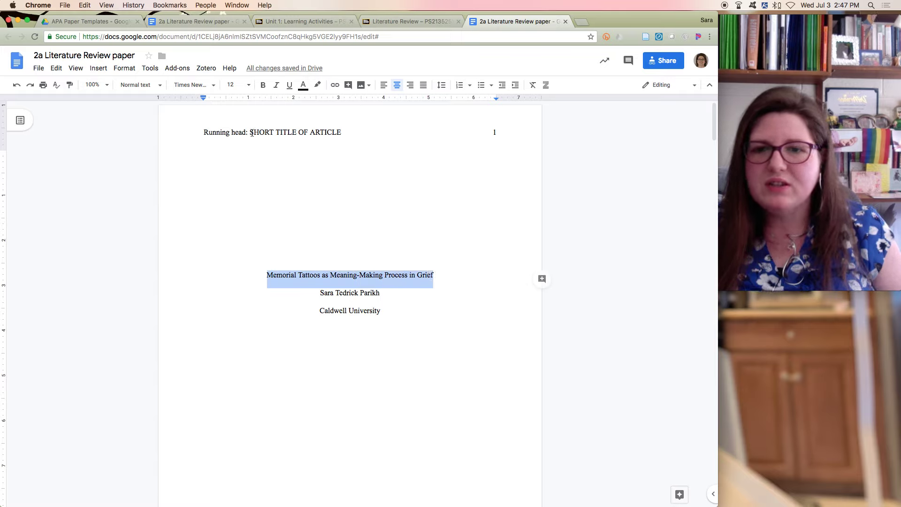
- Change the running head to MEMORIAL TATTOOS and correct 'Tattooes' to 'Tattoos' in the title
drag(249, 131, 341, 132)
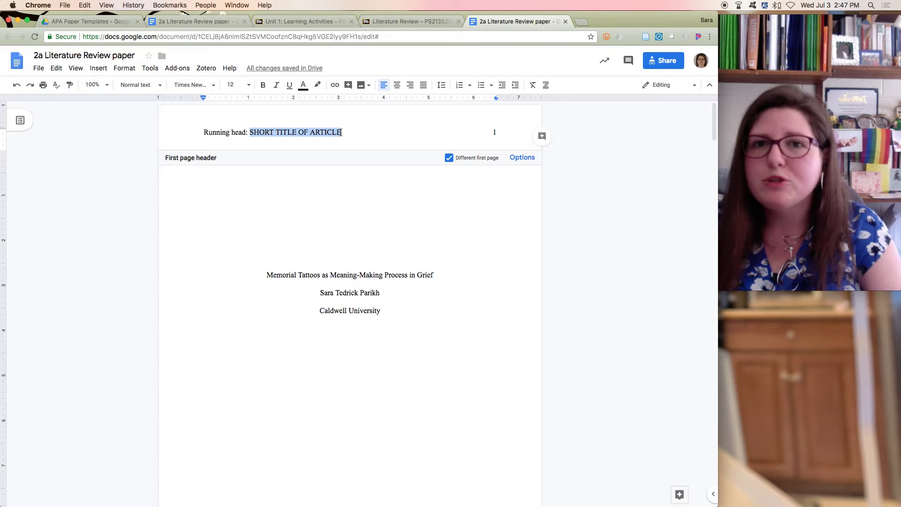
text(MEMORI)
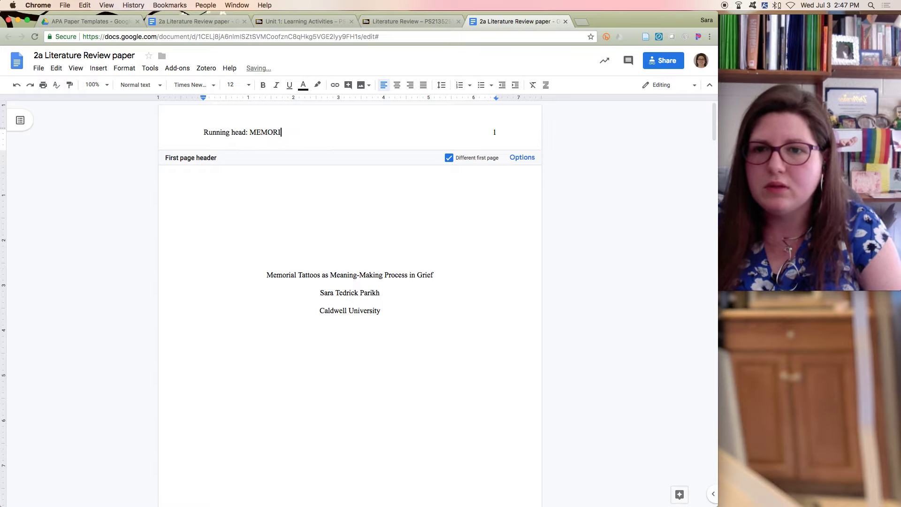
text(AL TATTOOS)
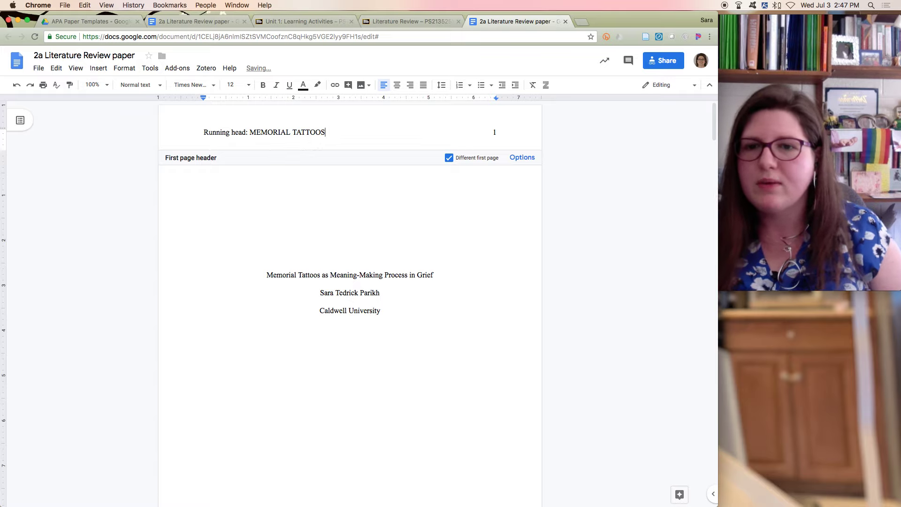
click(319, 274)
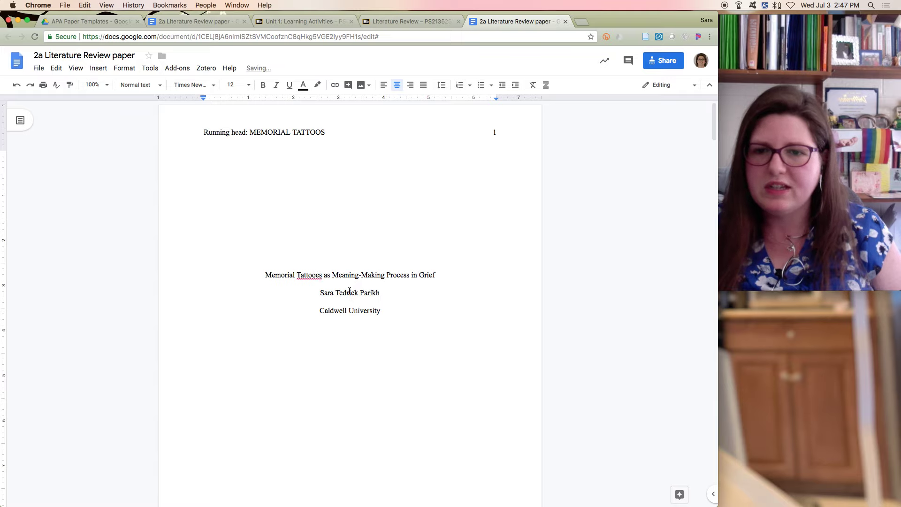
key(BackSpace)
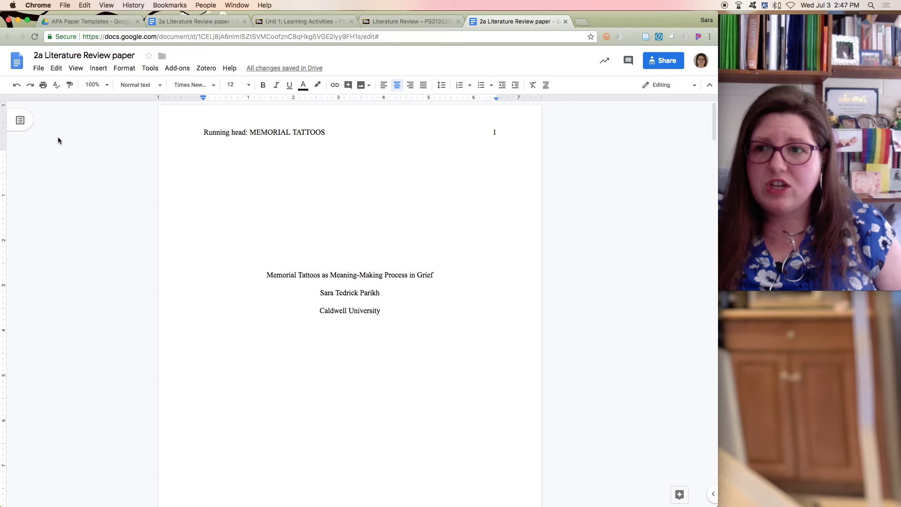
- Download the paper as a PDF Document (.pdf)
click(38, 68)
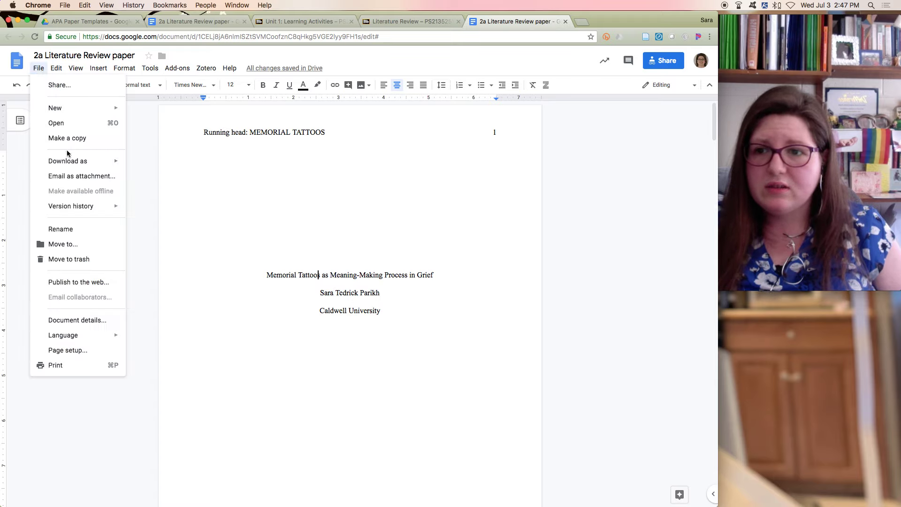
mouse_move(68, 167)
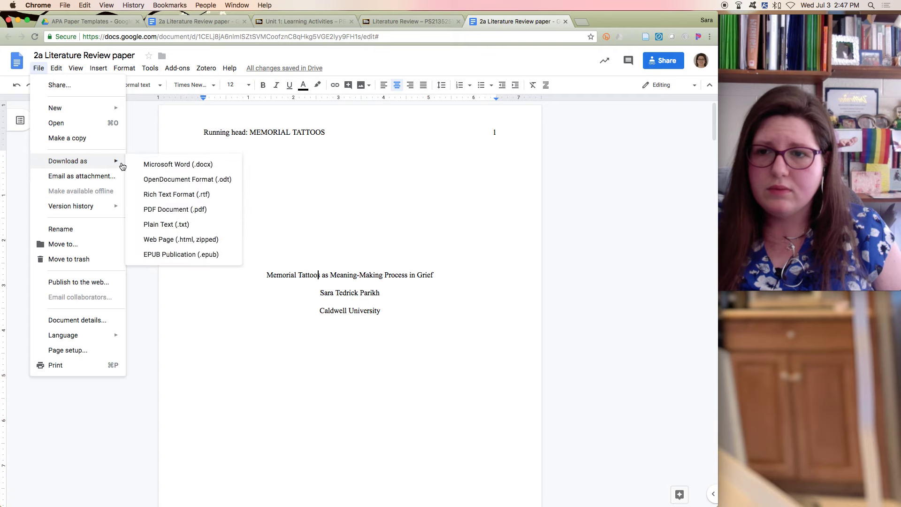
click(161, 209)
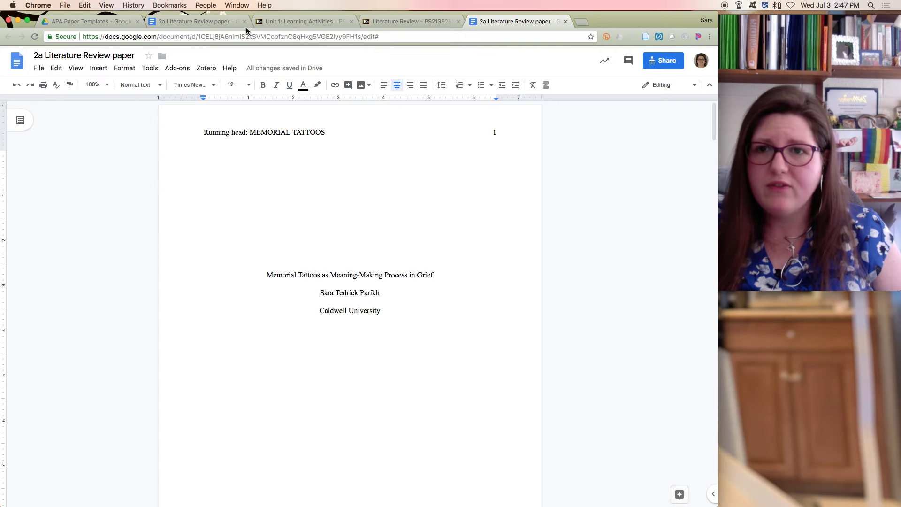
- In Student Preview, open the Title Page assignment under Literature Review and view its rubric
click(403, 20)
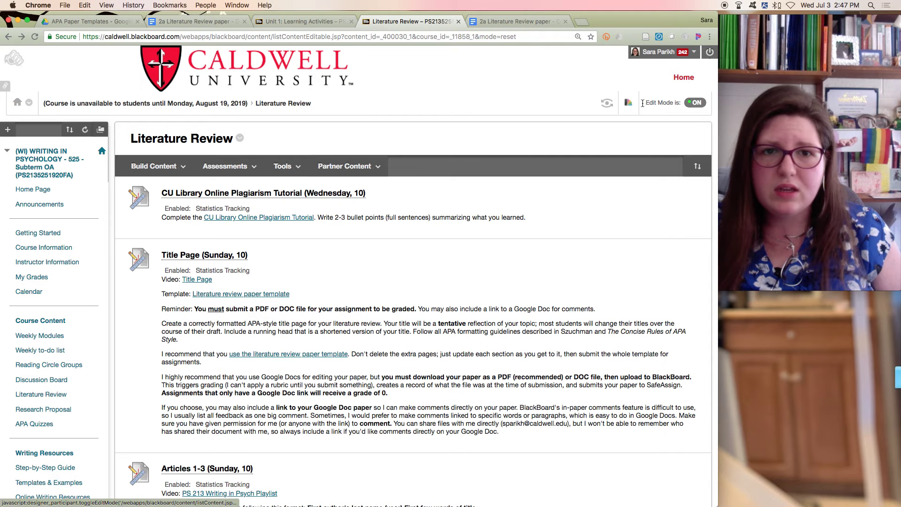
click(606, 103)
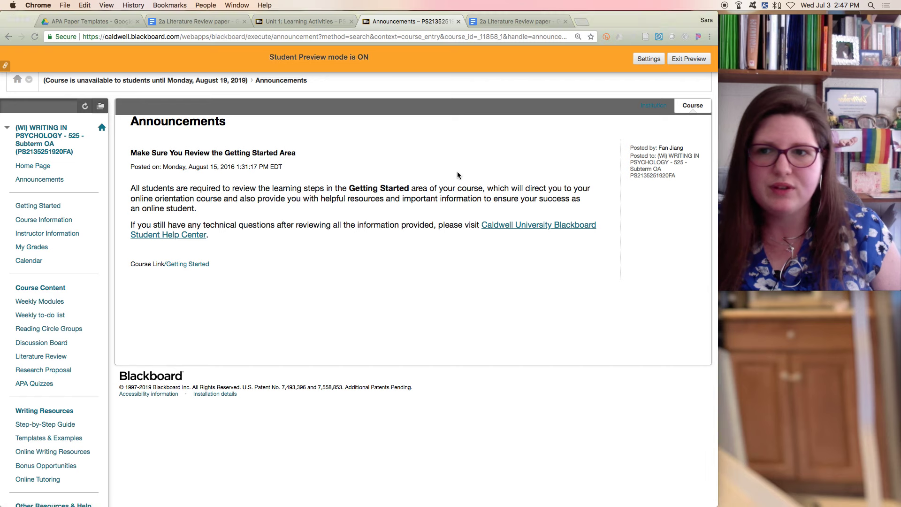
click(42, 357)
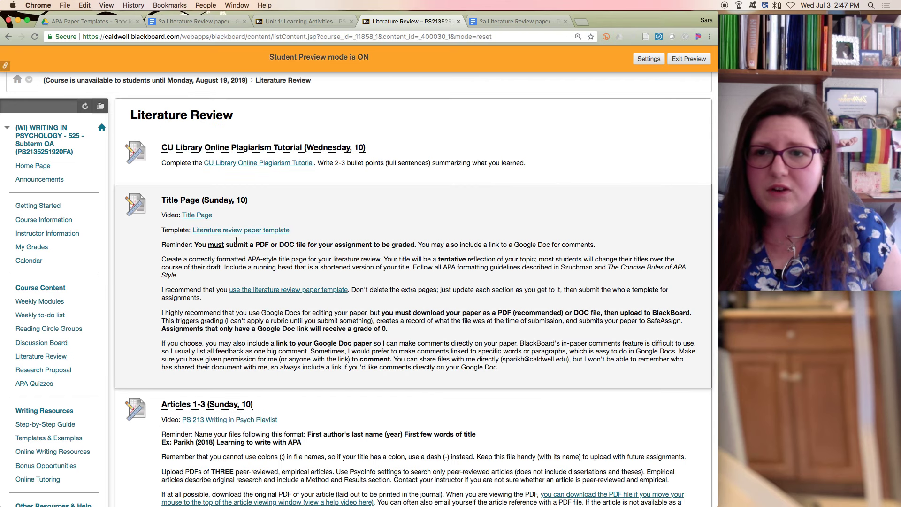
click(226, 204)
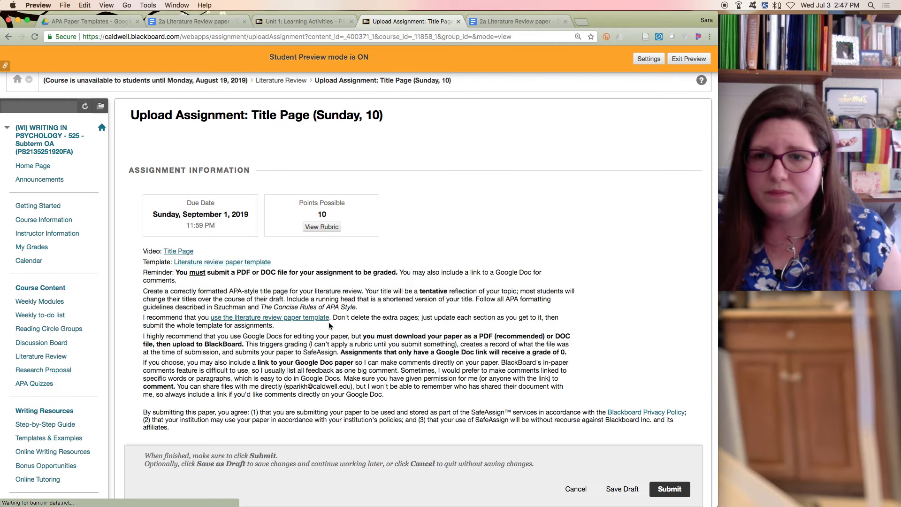
click(323, 227)
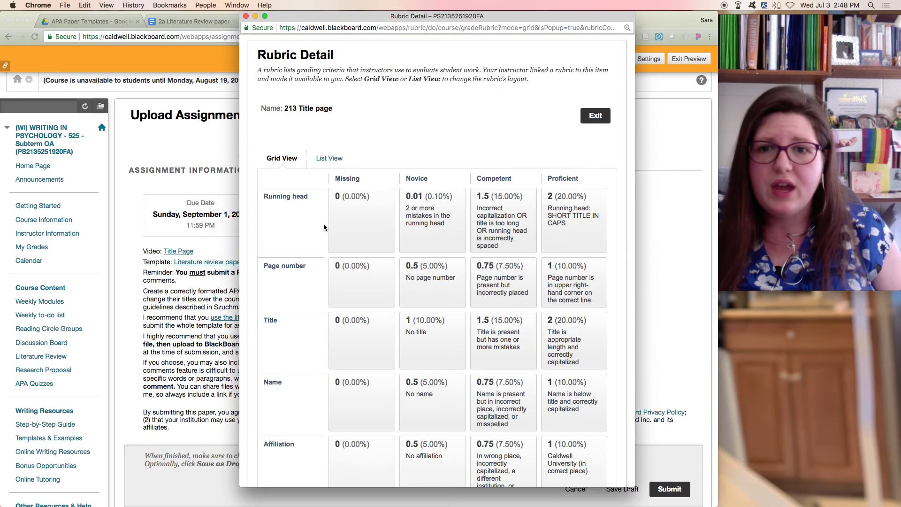
- Scroll through the rubric down to Margins, highlighting the Name row and running head score
scroll(303, 243, down, 1)
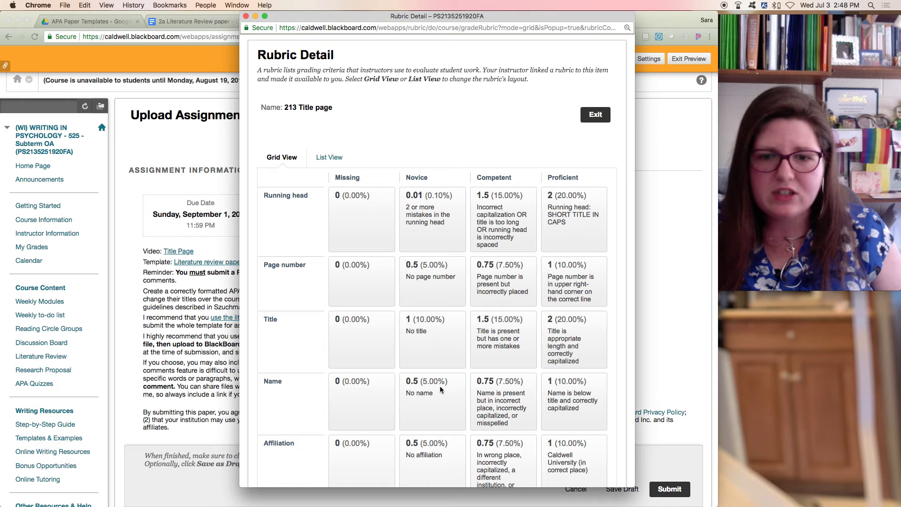
drag(591, 385, 332, 381)
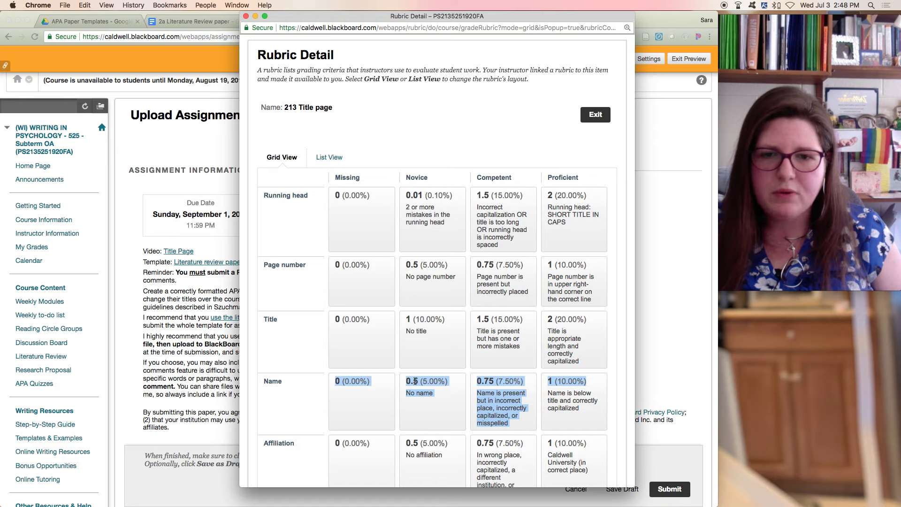
click(454, 322)
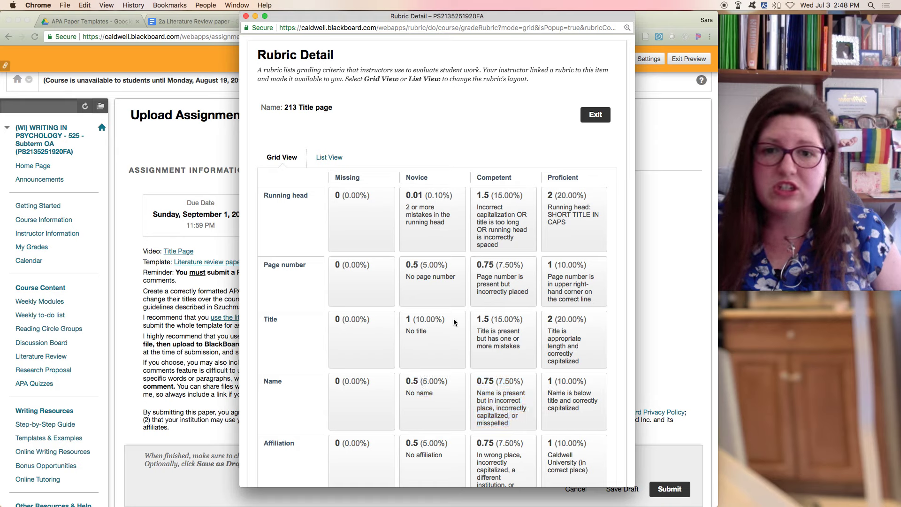
click(451, 195)
drag(452, 195, 384, 196)
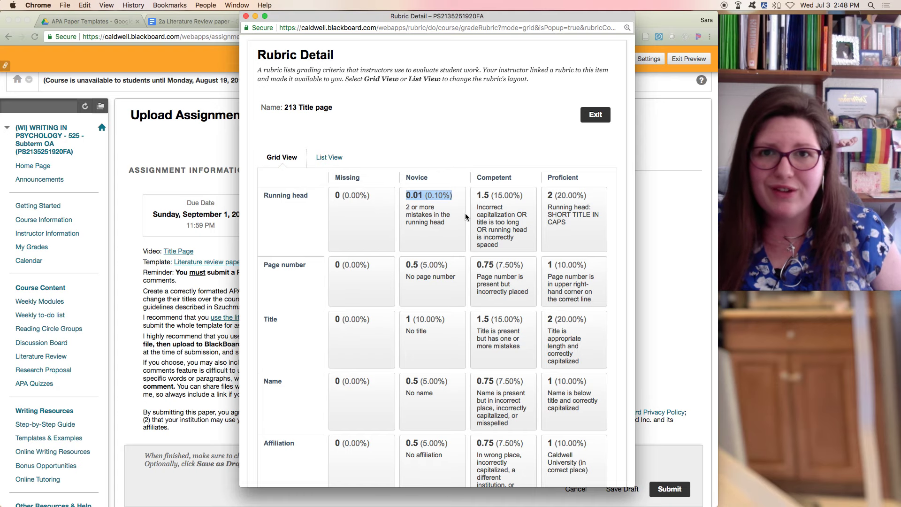
scroll(490, 268, down, 10)
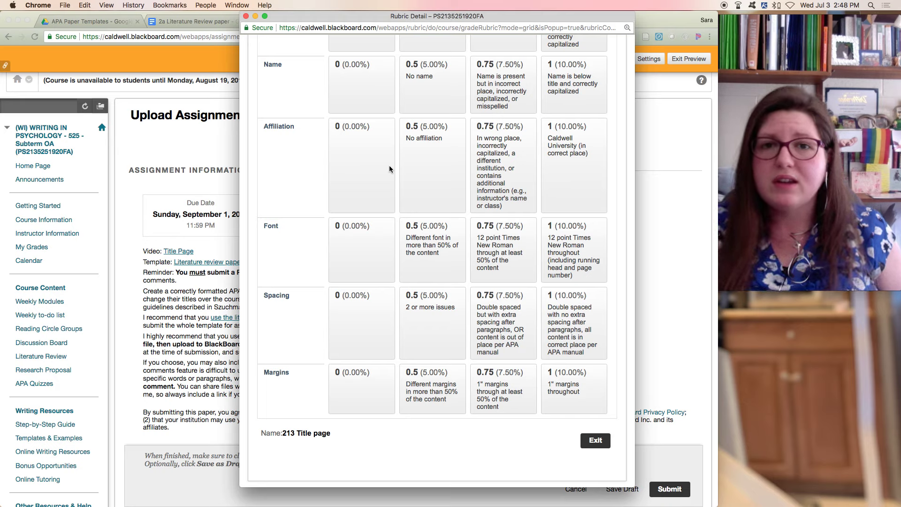
- Close the rubric and scroll down the Title Page assignment's upload page
click(246, 17)
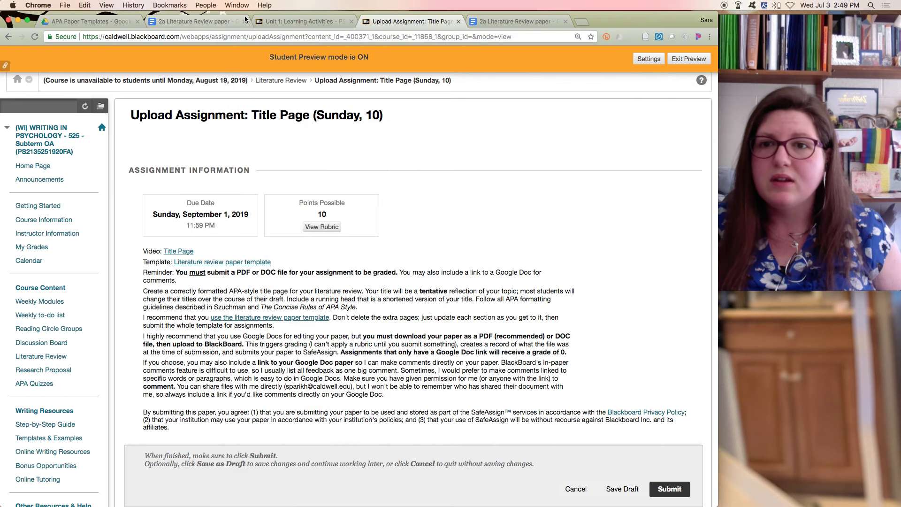
scroll(403, 354, down, 2)
scroll(402, 353, down, 5)
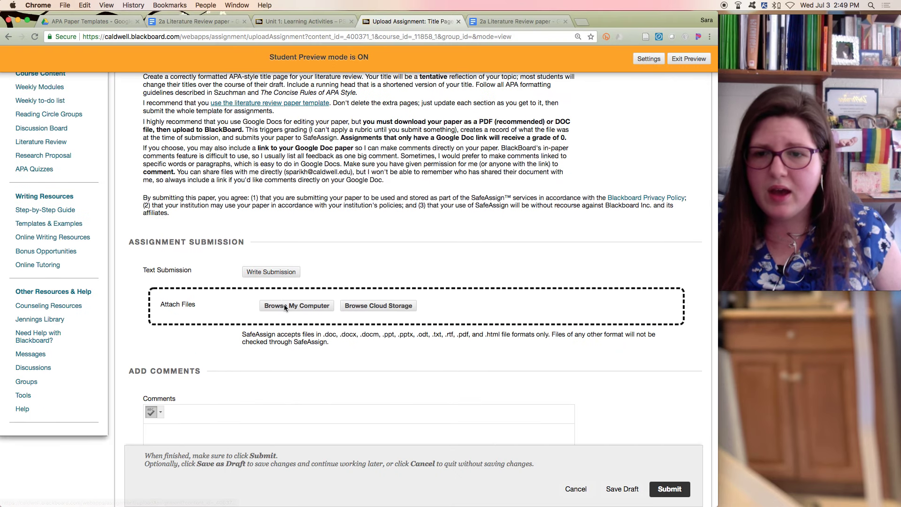
click(527, 19)
click(416, 24)
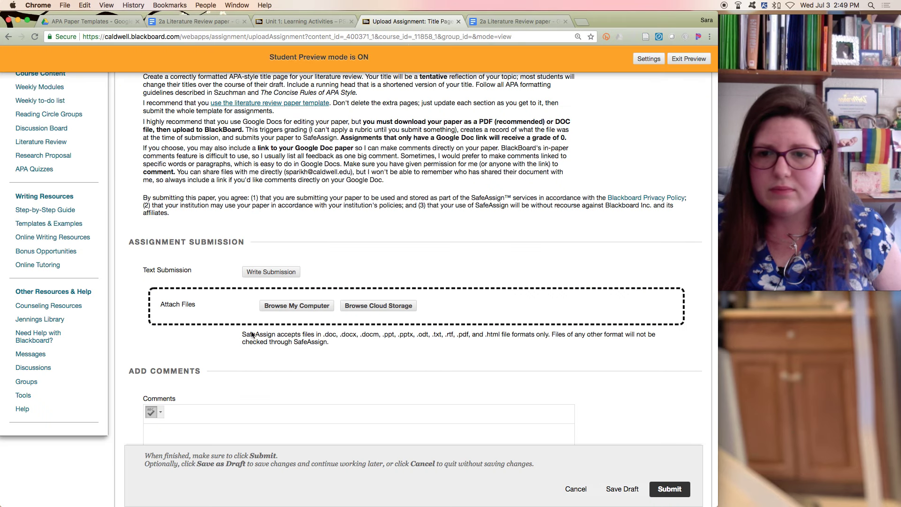
- Attach 2a Literature Review paper.pdf from Downloads and submit the assignment
click(294, 305)
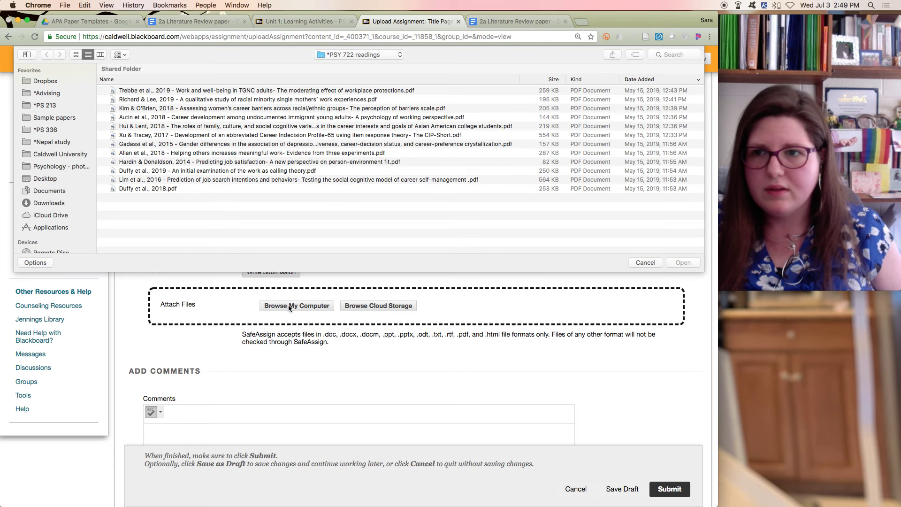
click(46, 205)
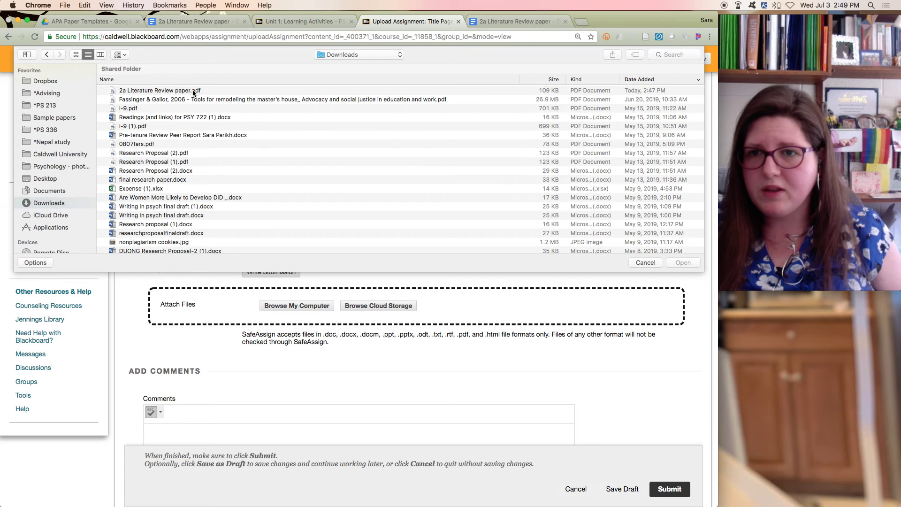
double_click(194, 91)
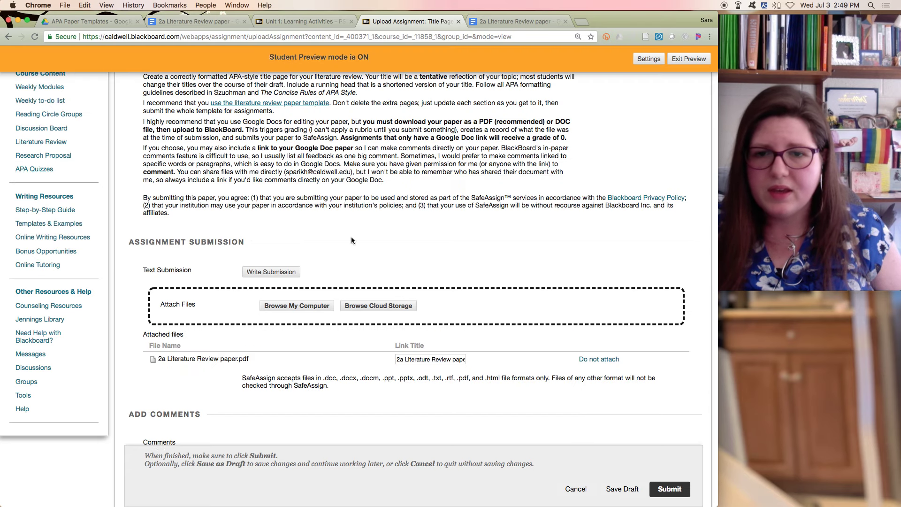
scroll(352, 241, down, 5)
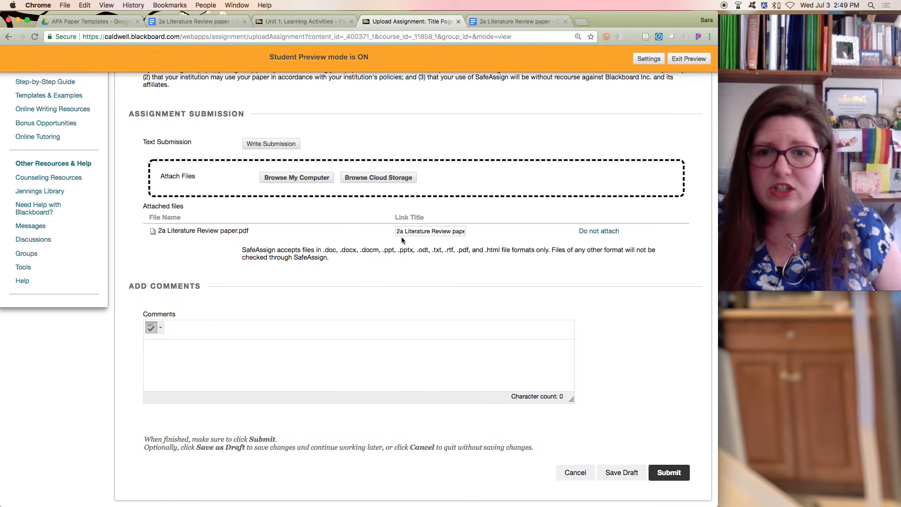
click(669, 472)
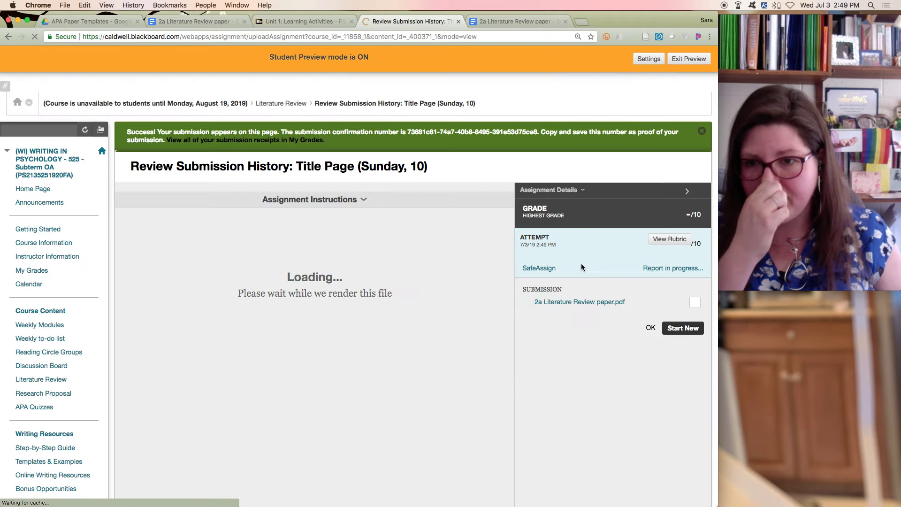
- Scroll the submission history to check the PDF preview's MEMORIAL TATTOOS running head and title
scroll(581, 264, down, 1)
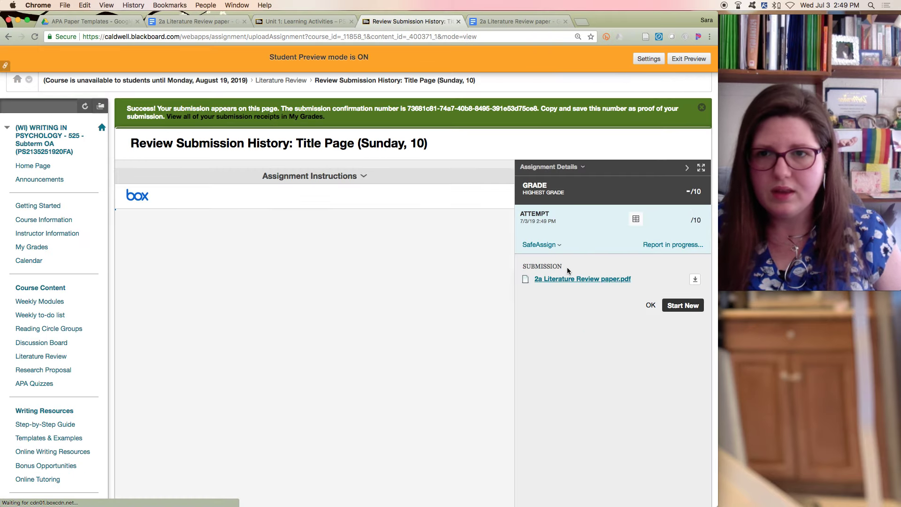
scroll(566, 266, down, 5)
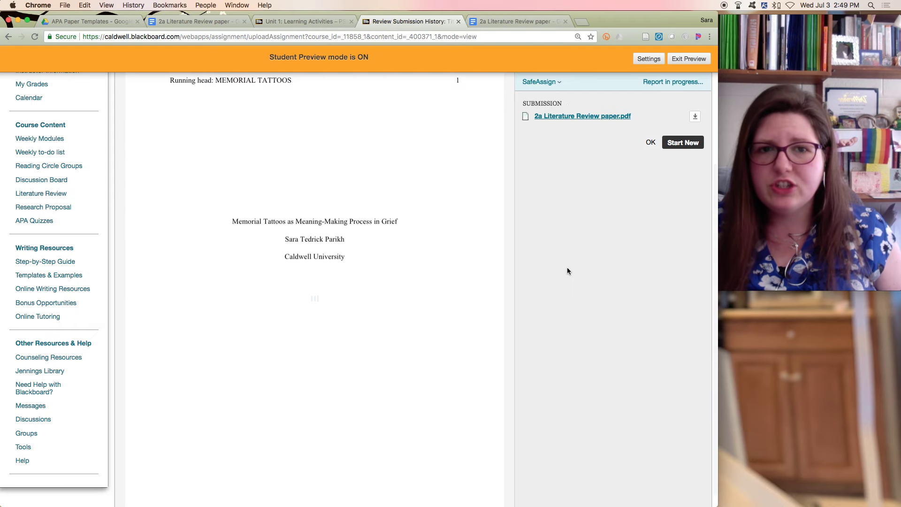
scroll(567, 266, up, 5)
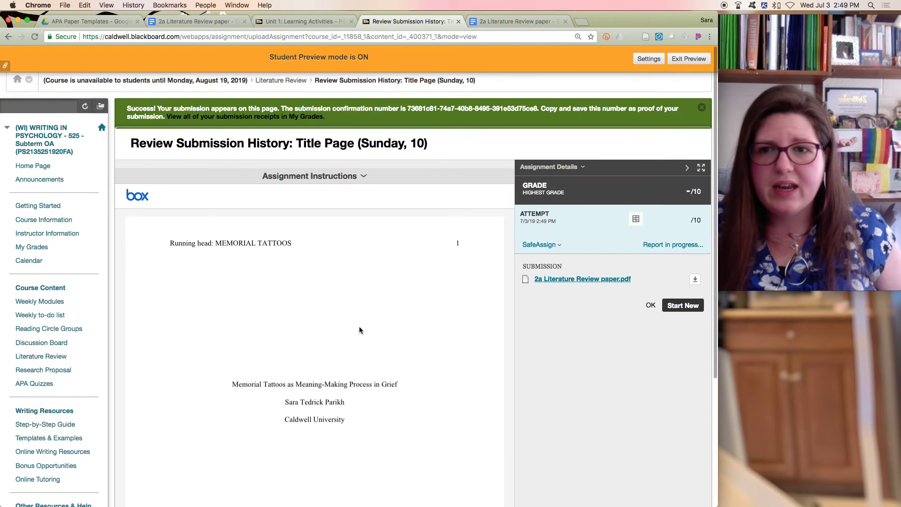
scroll(321, 349, down, 3)
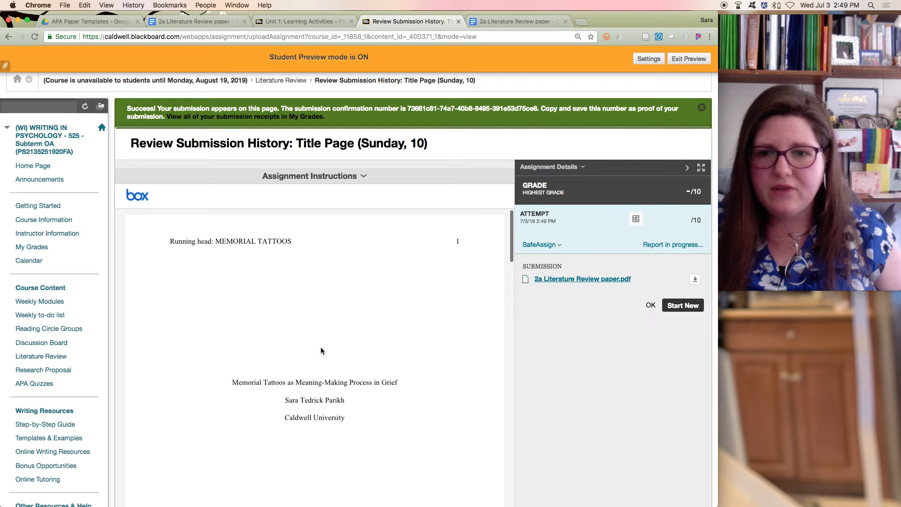